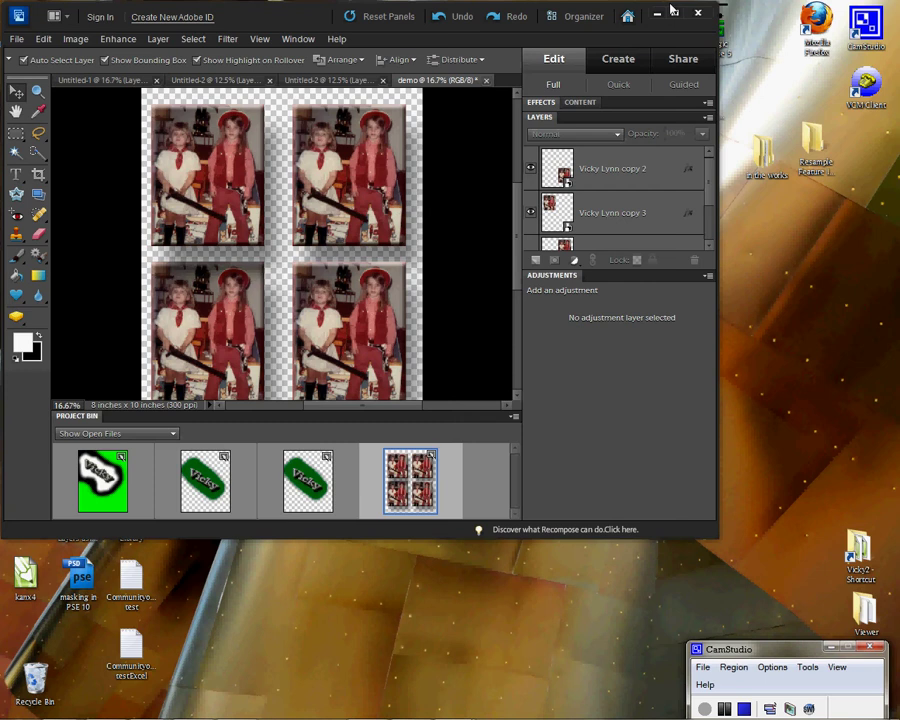
Maximize the Photoshop Elements window so the four-photo demo page fills the screen.
click(675, 12)
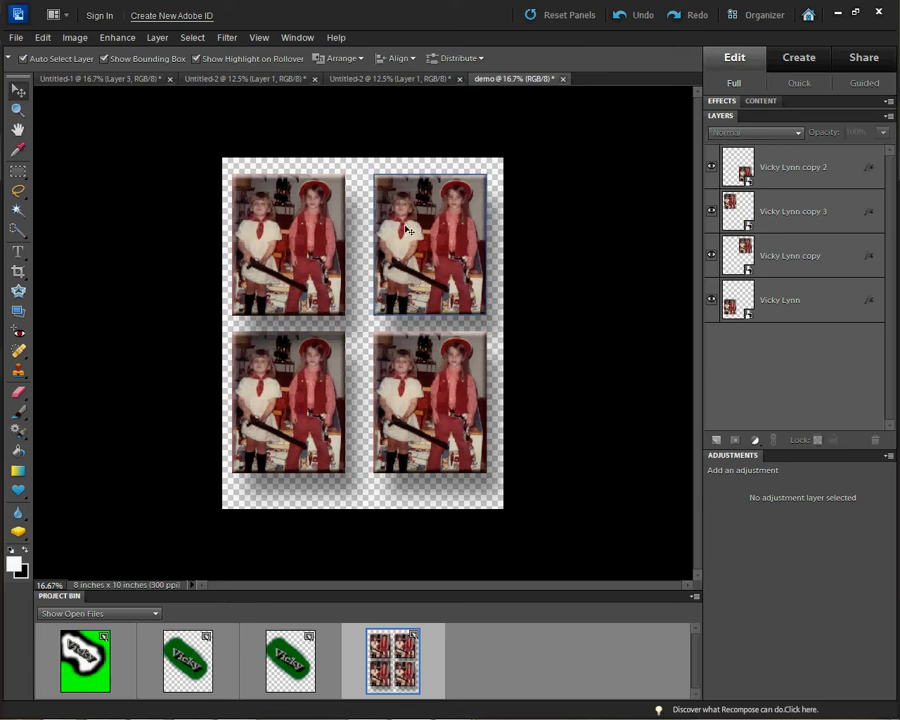
Start a new blank file from the File menu.
click(20, 37)
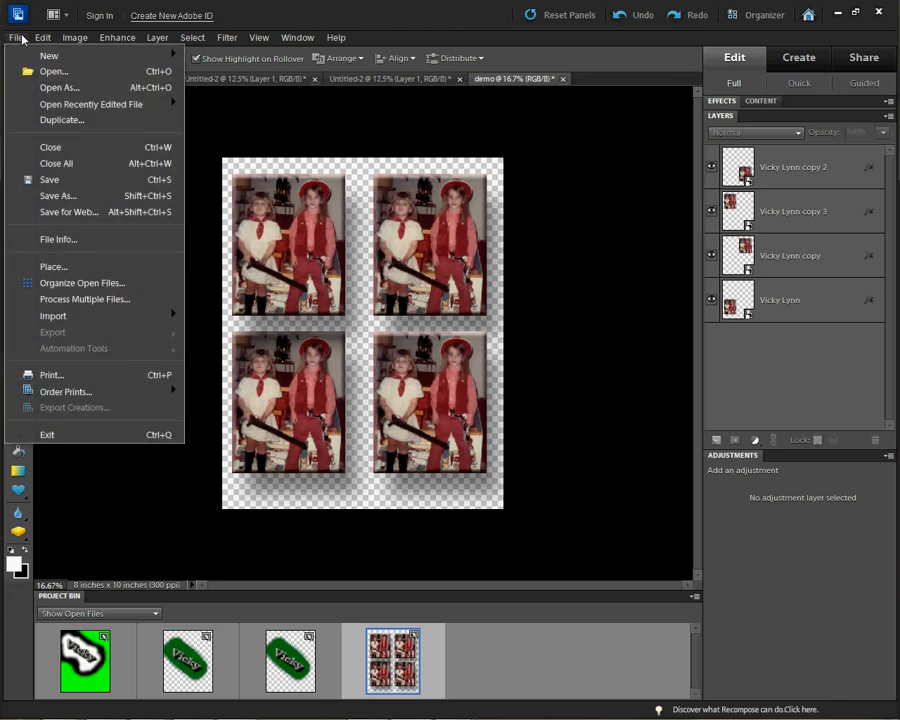
mouse_move(160, 56)
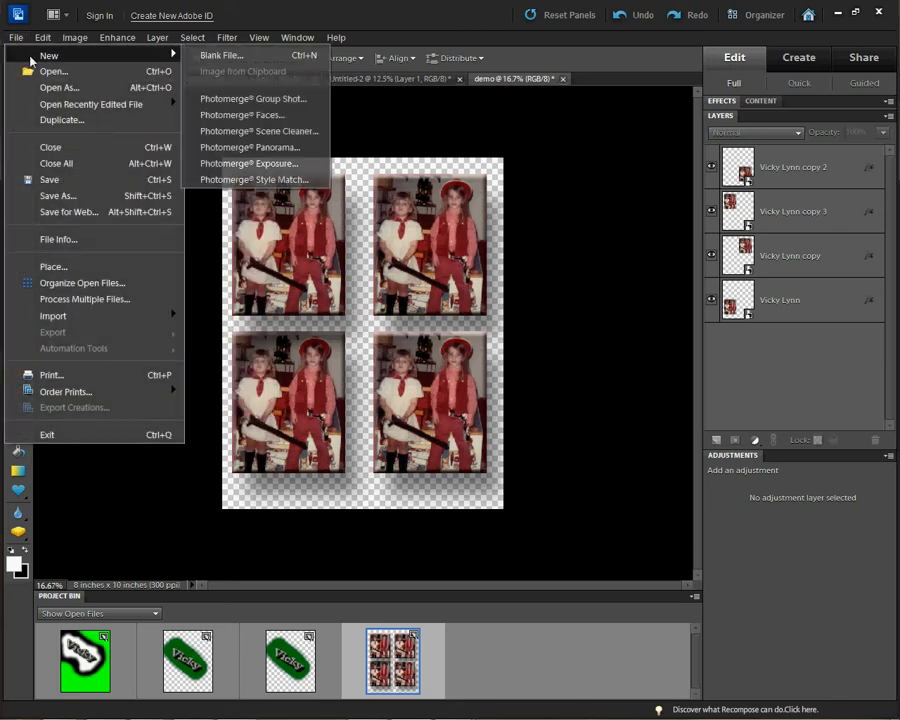
click(215, 56)
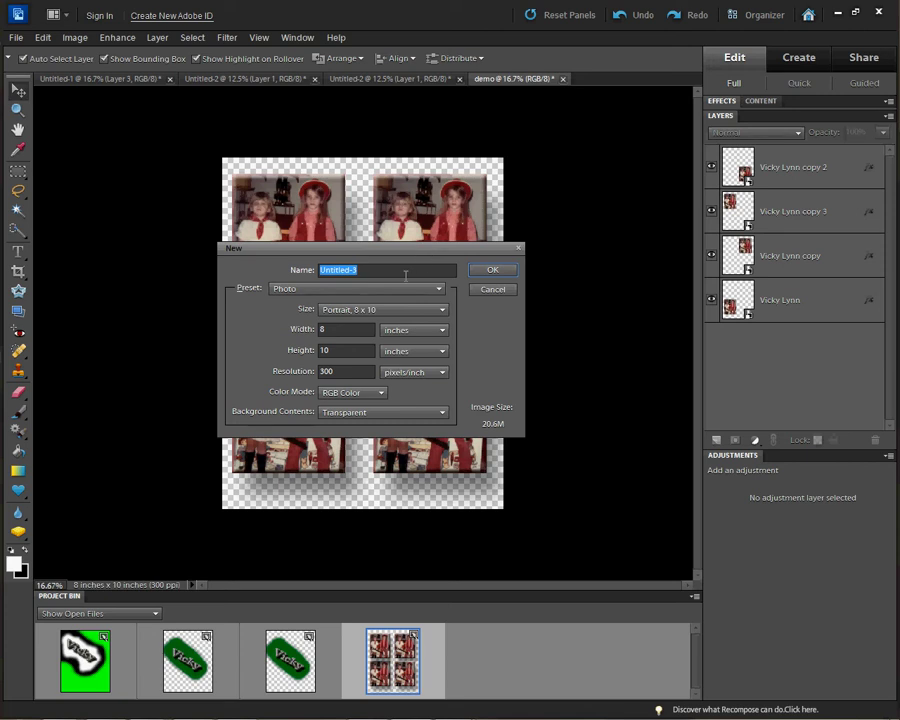
Try the Web preset, then return to the Photo preset at Portrait 8 x 10, 300 ppi.
click(320, 290)
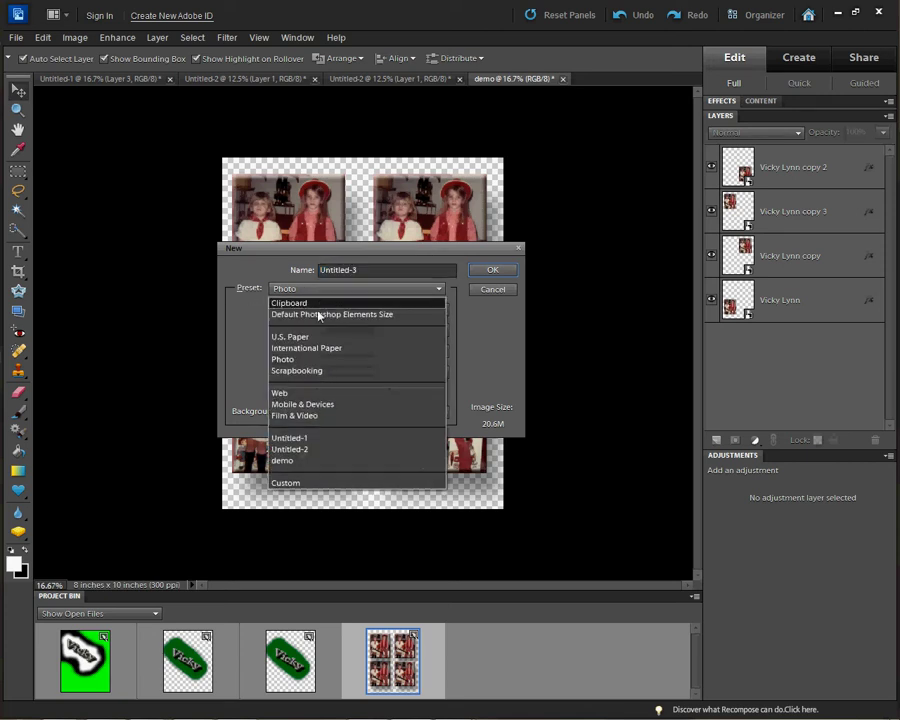
click(288, 396)
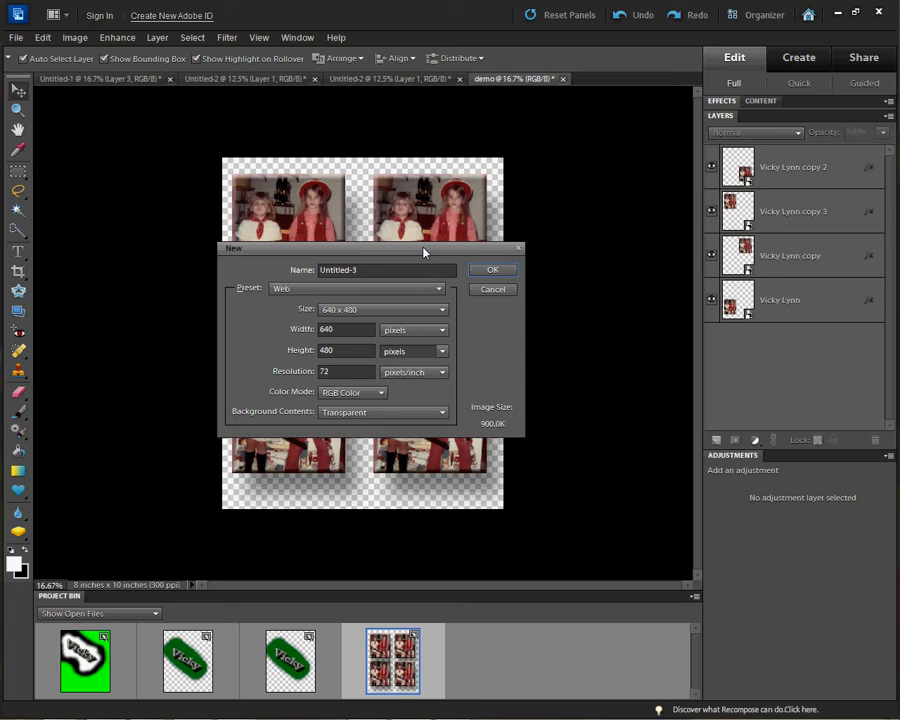
click(325, 288)
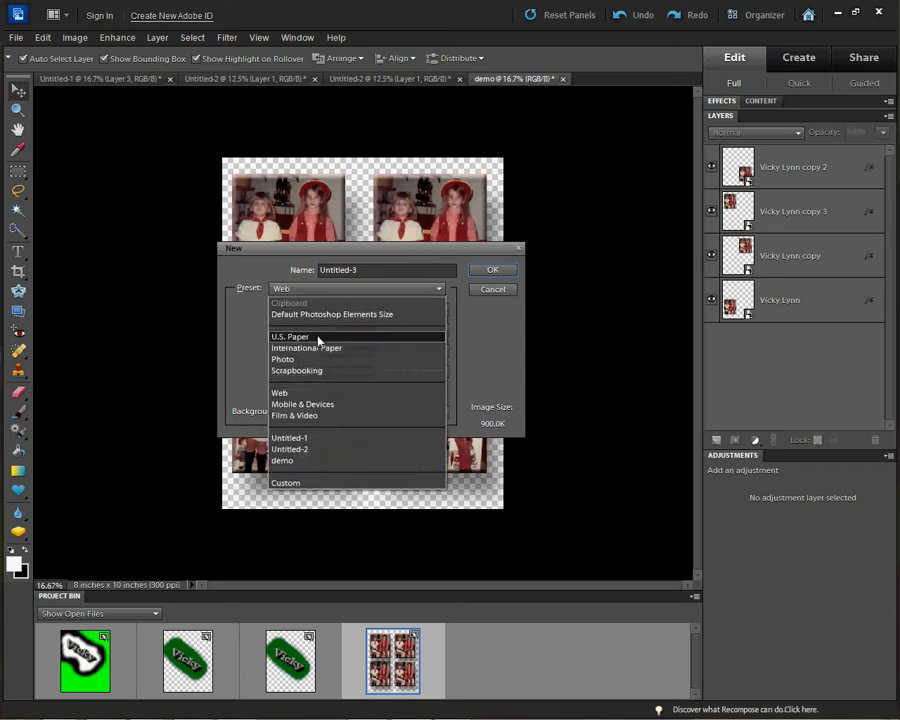
click(316, 359)
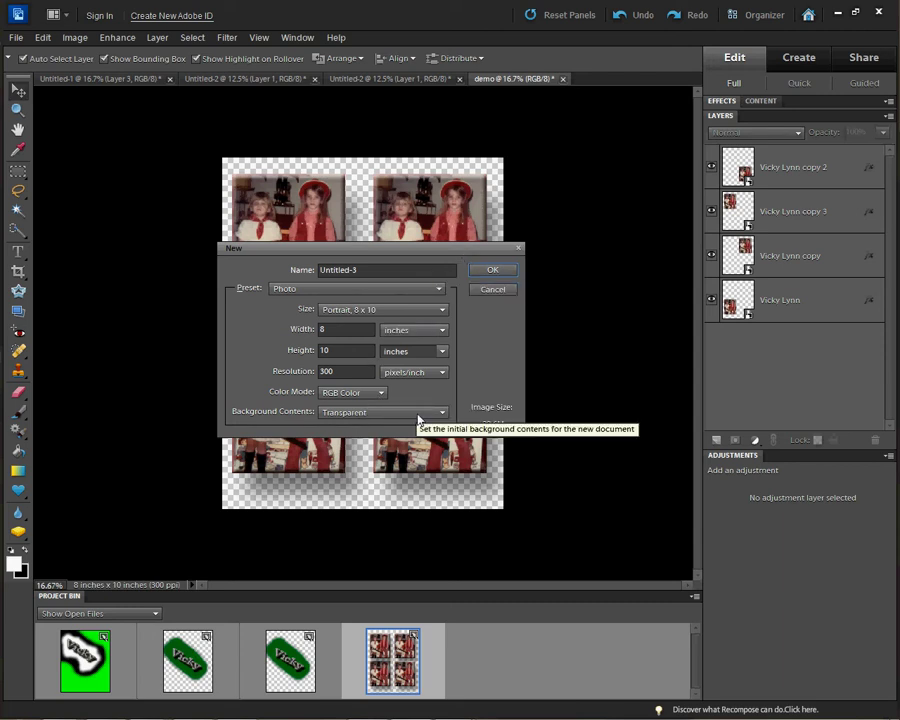
Name the document Demo1, keep Portrait 8 x 10, and create it.
click(322, 270)
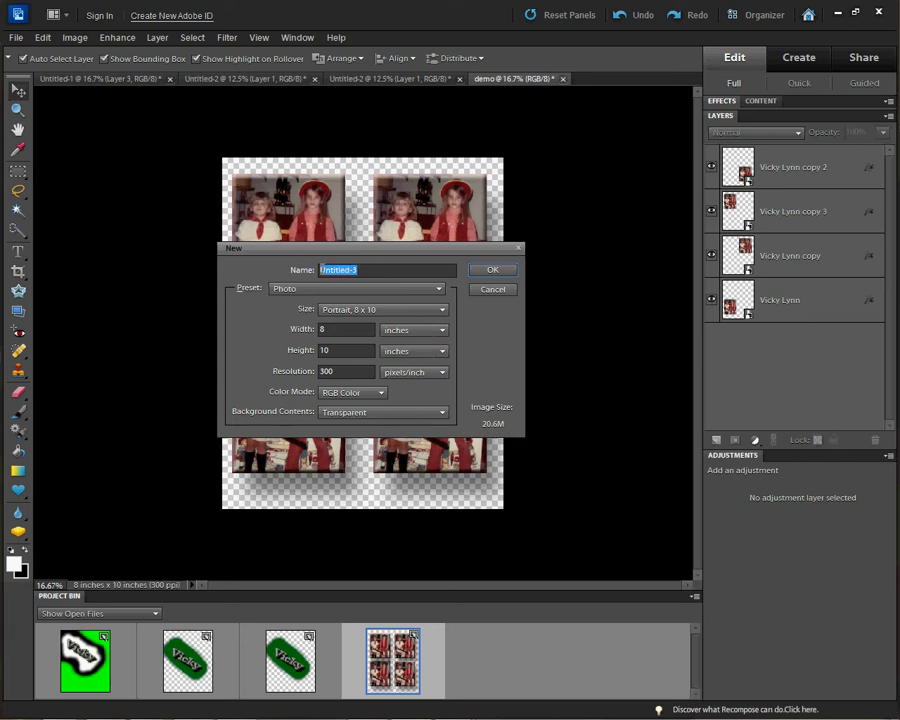
text(Demo1)
click(407, 315)
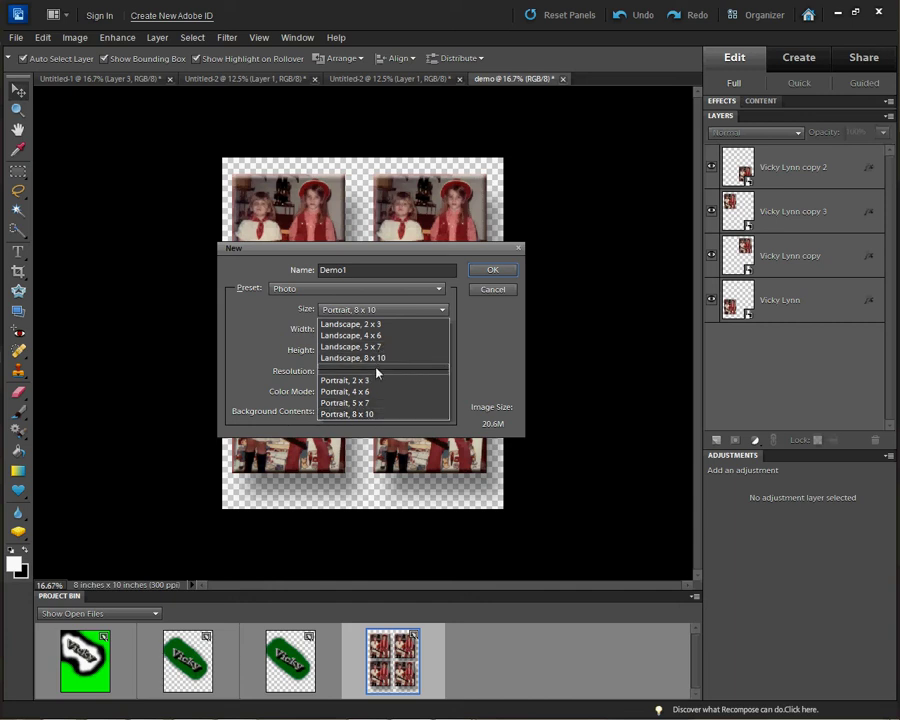
click(361, 415)
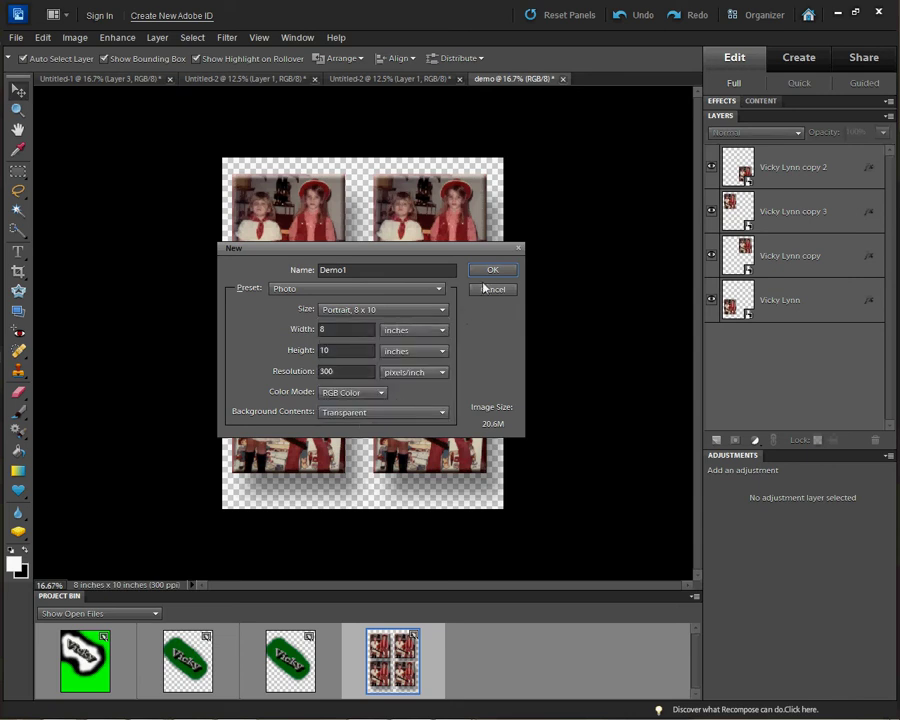
click(490, 271)
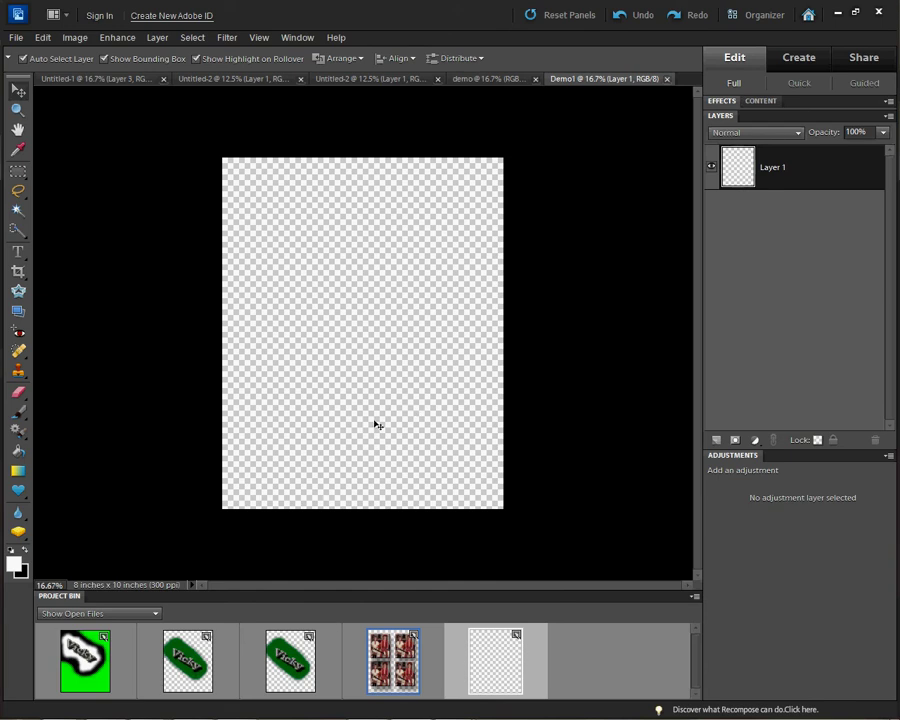
Rename Layer 1 to 'Image 1' through Layer Properties.
double_click(773, 172)
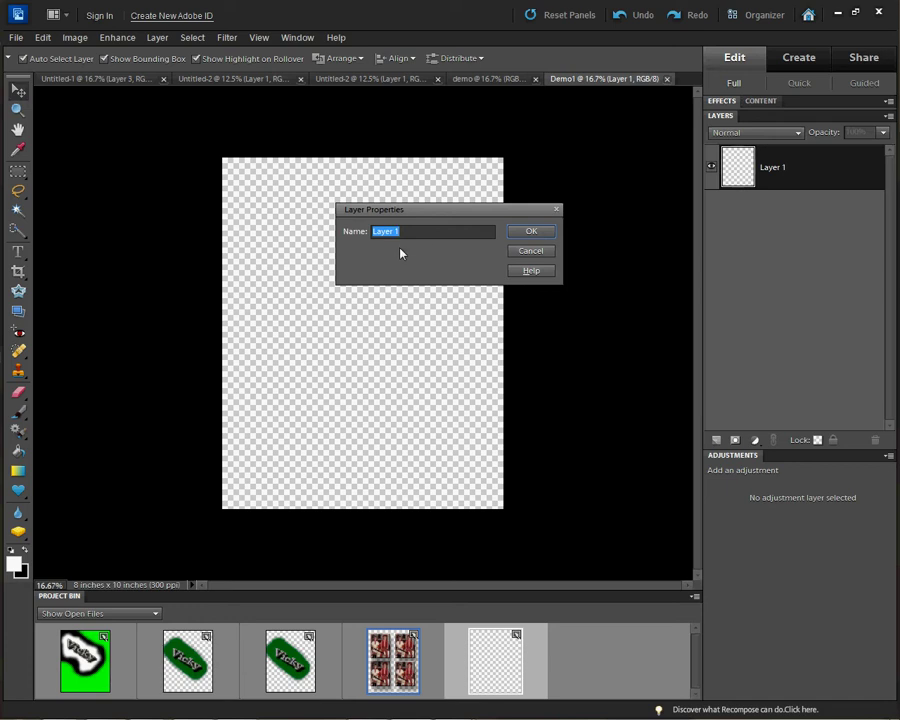
text(Image)
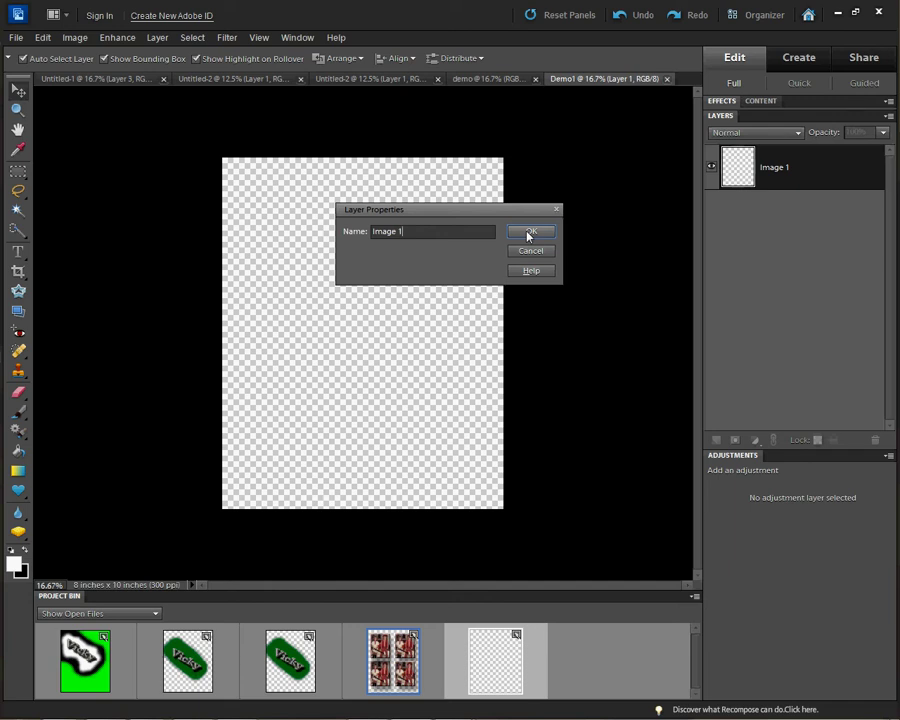
click(528, 236)
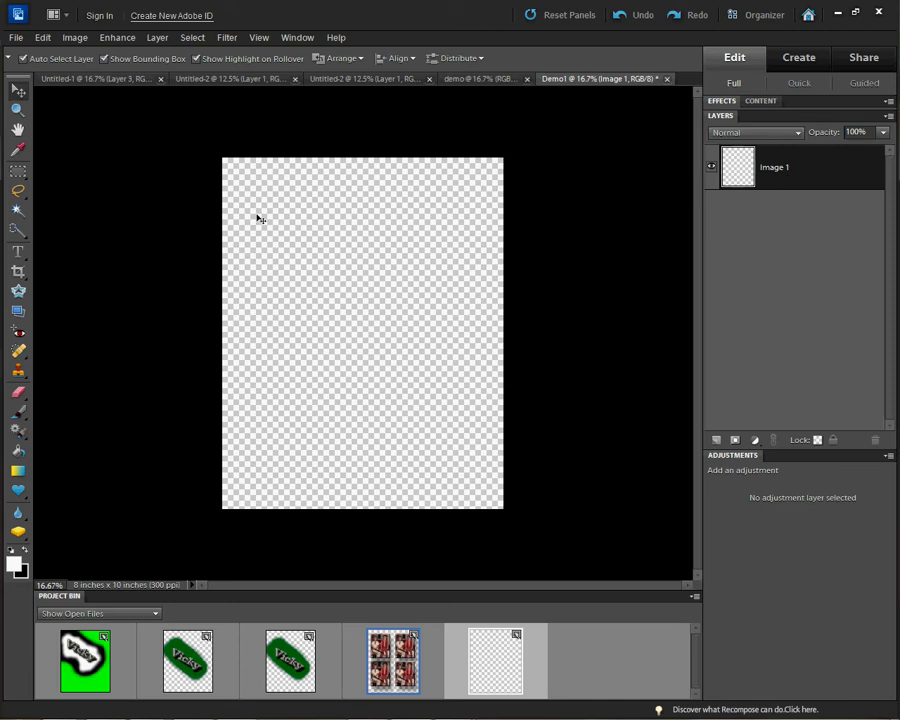
click(20, 40)
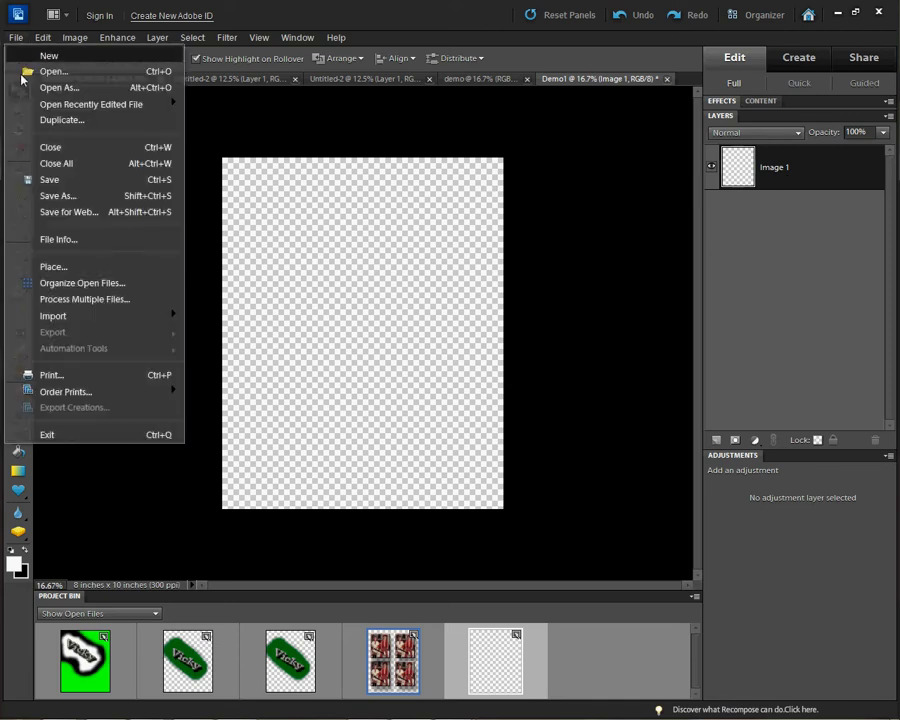
click(30, 266)
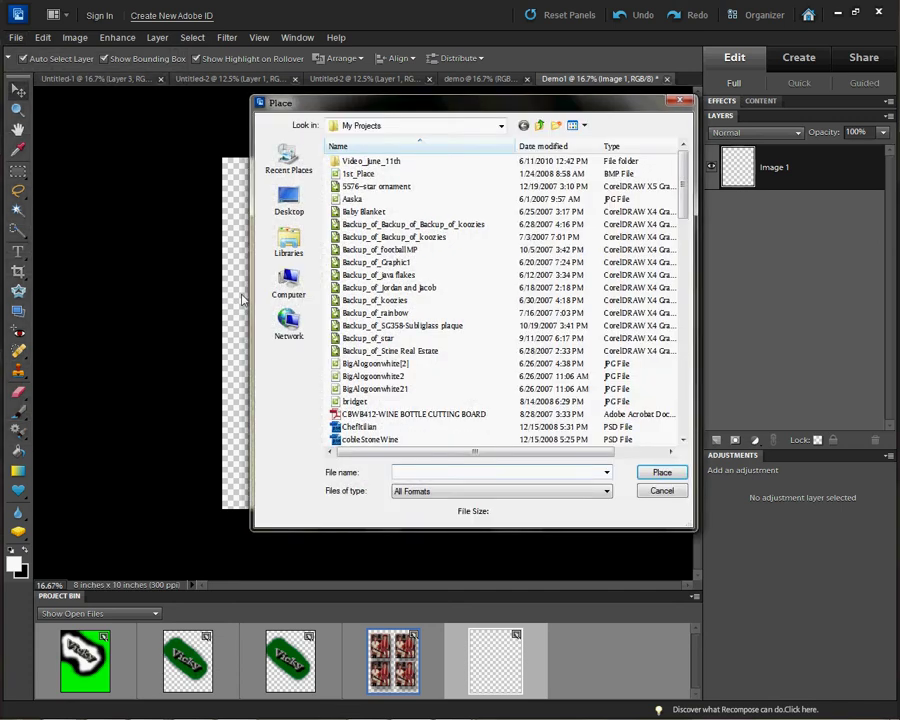
drag(505, 104, 437, 106)
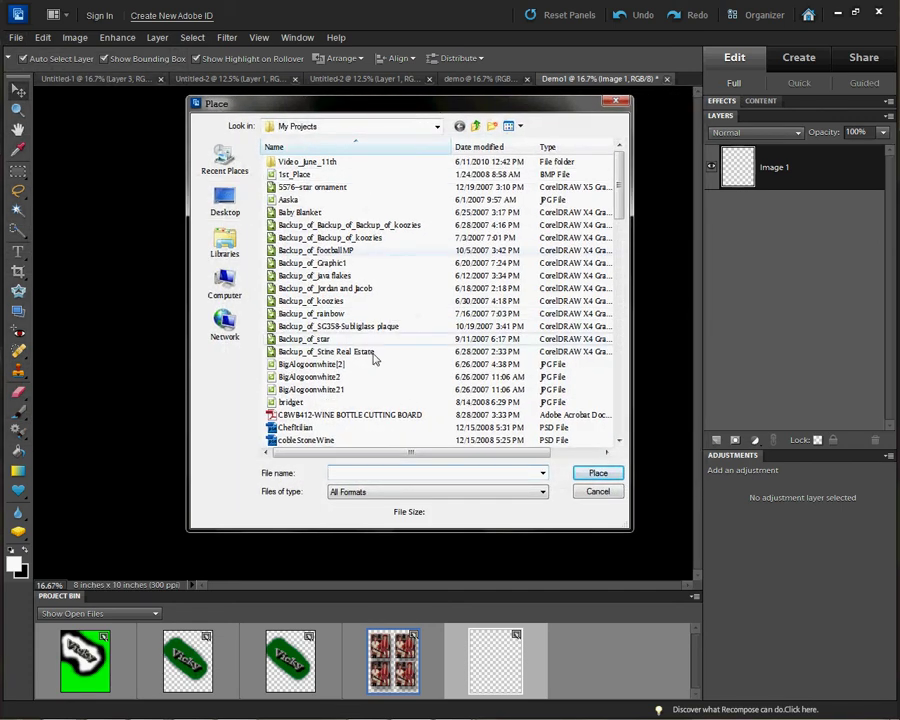
drag(621, 213, 624, 372)
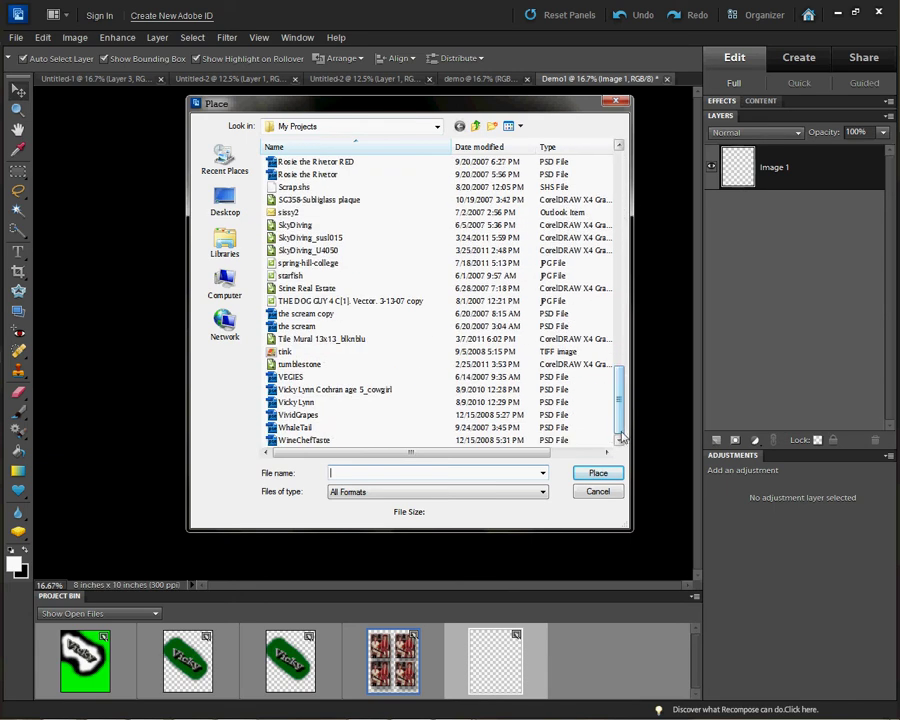
click(326, 404)
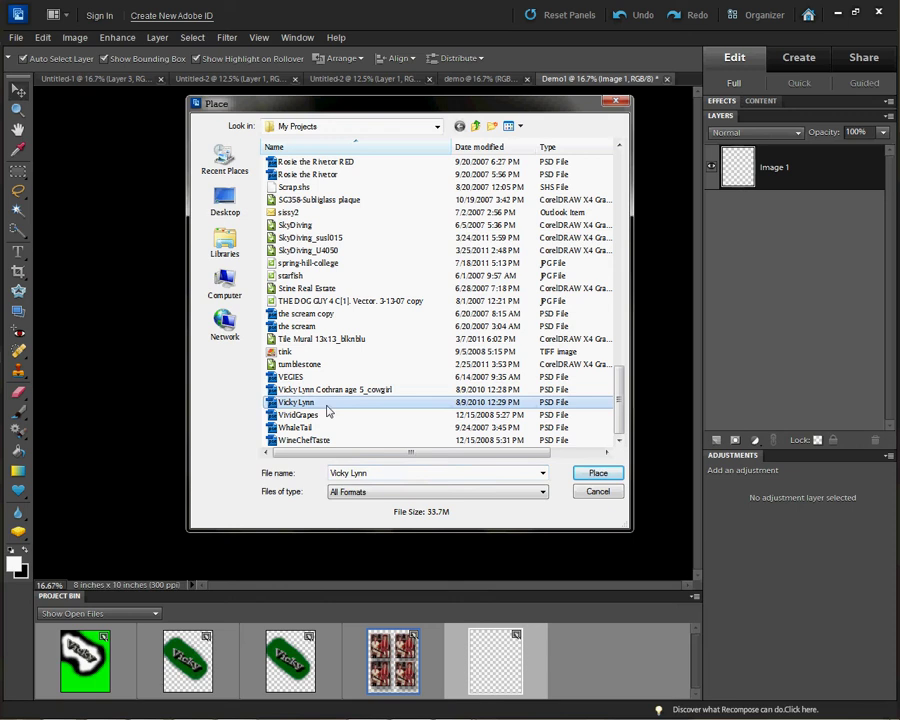
double_click(326, 406)
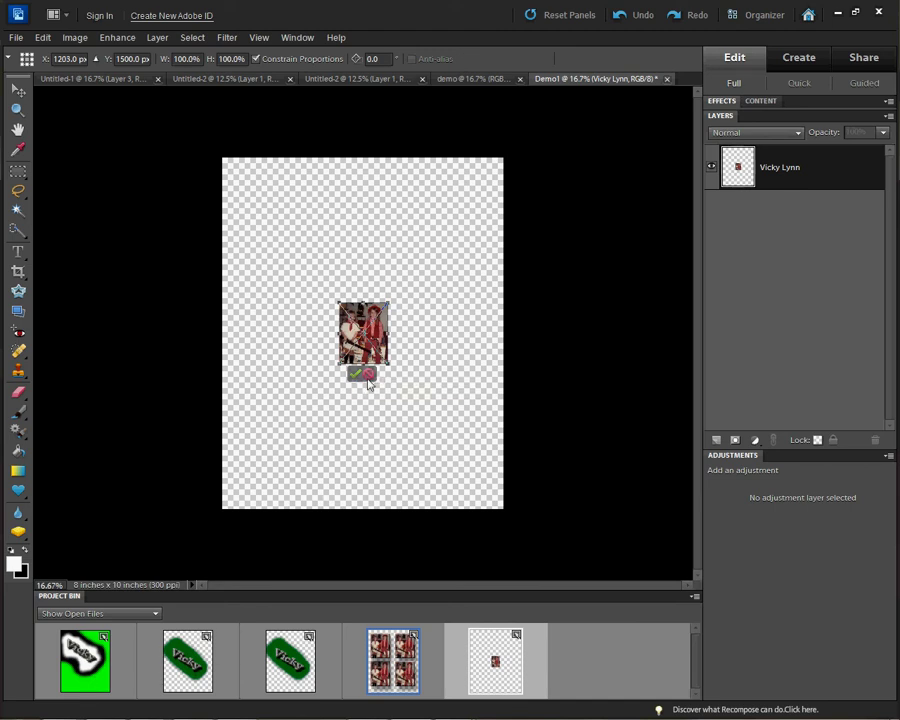
Scale the placed photo to about 240% and move it to the upper left, then commit.
drag(388, 304, 460, 222)
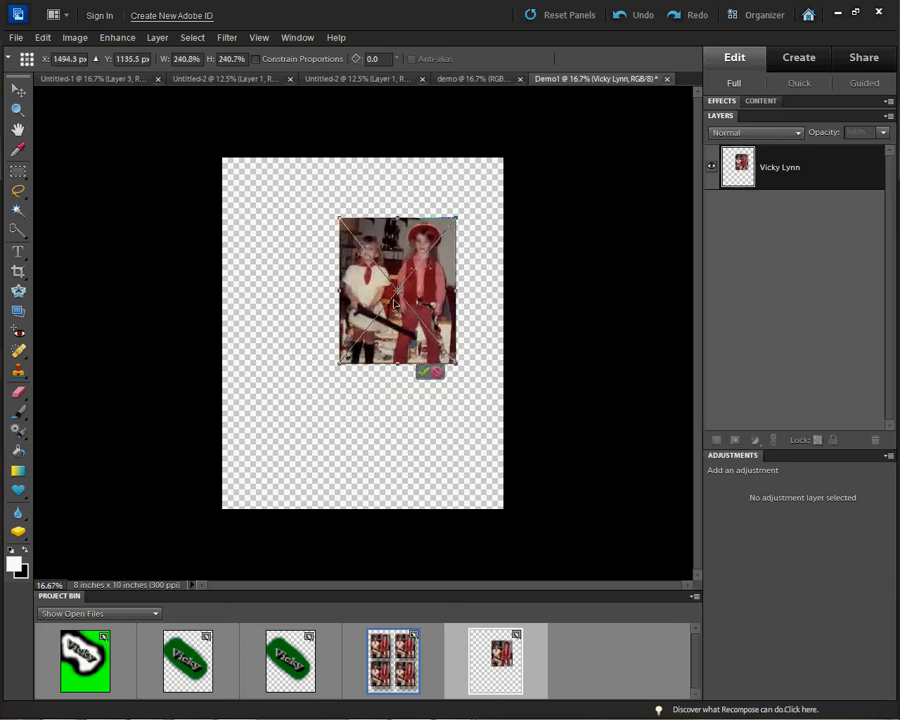
drag(393, 293, 295, 248)
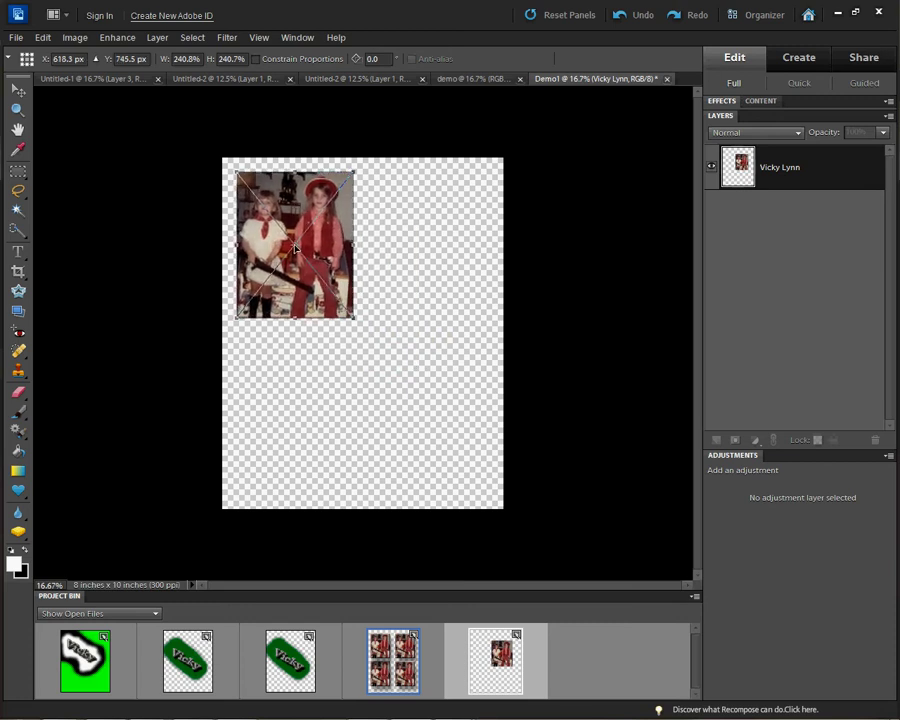
click(321, 327)
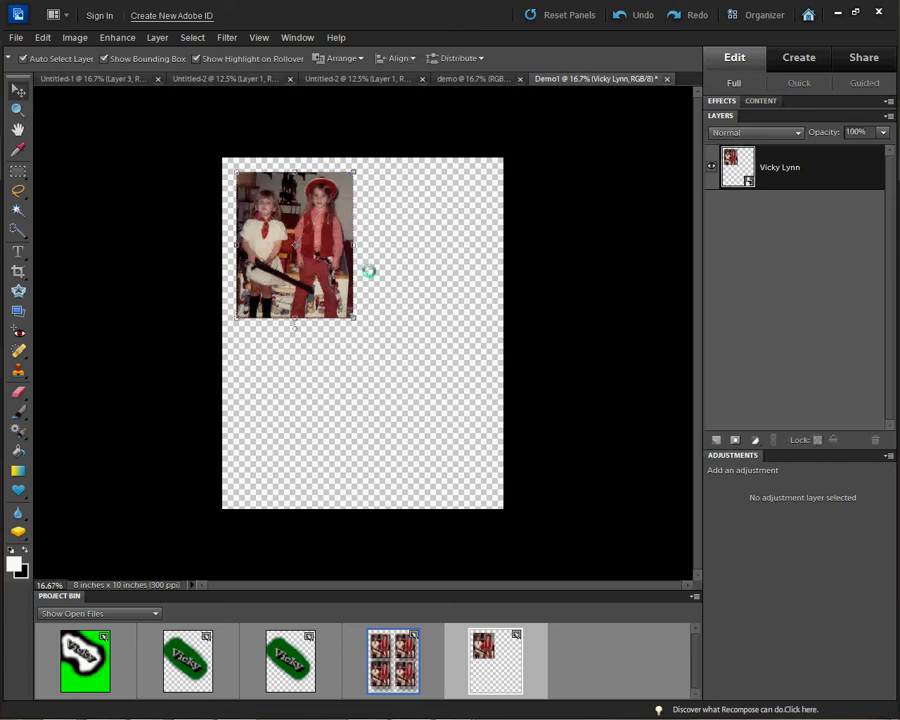
Add a drop shadow to the photo with size 125, distance 187 and 33% opacity.
right_click(329, 269)
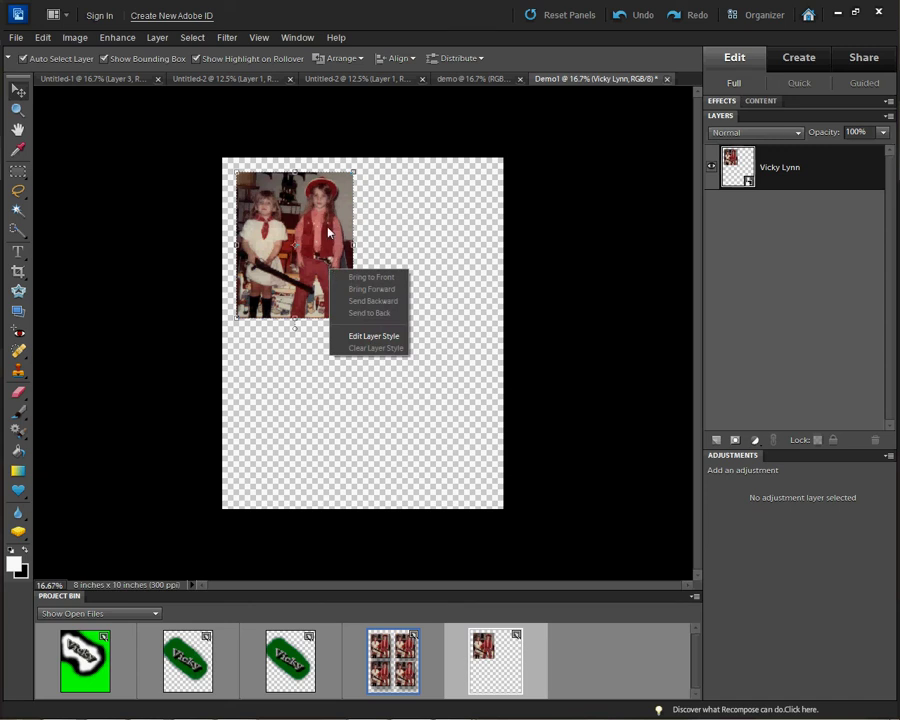
click(378, 337)
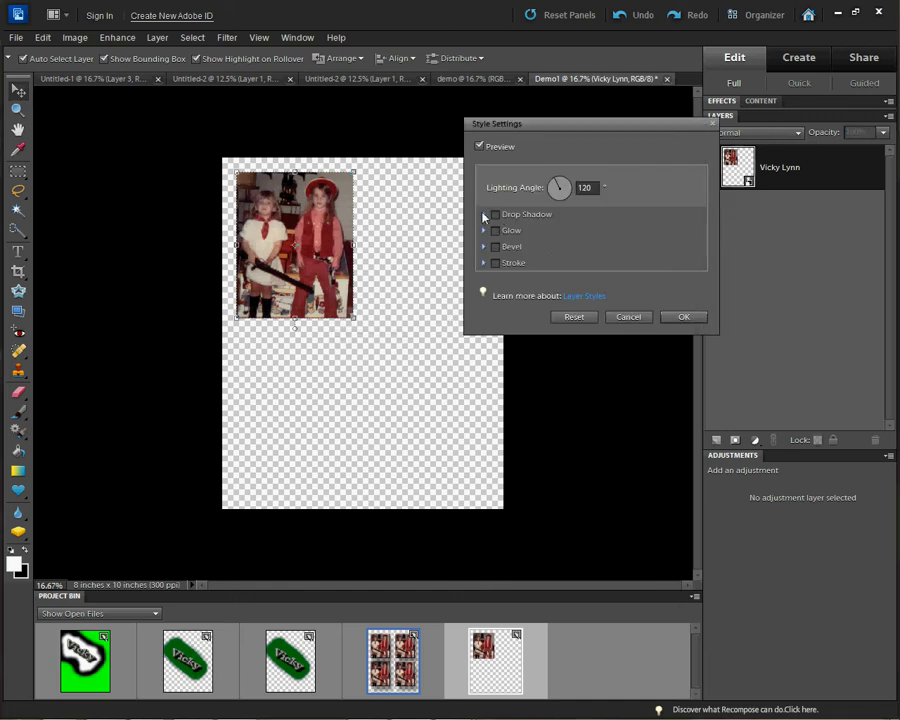
click(484, 215)
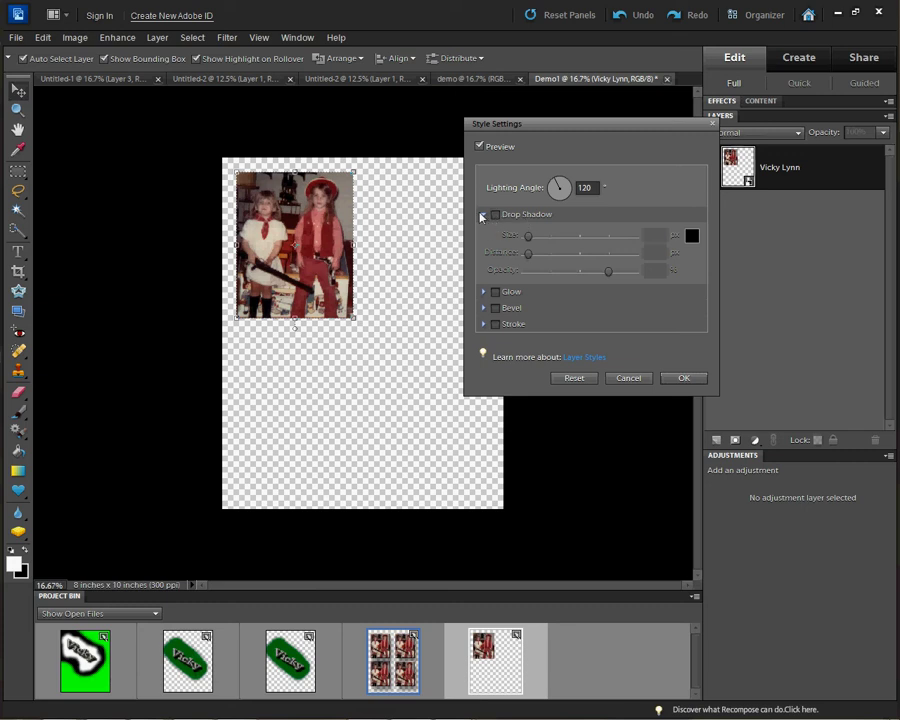
click(494, 214)
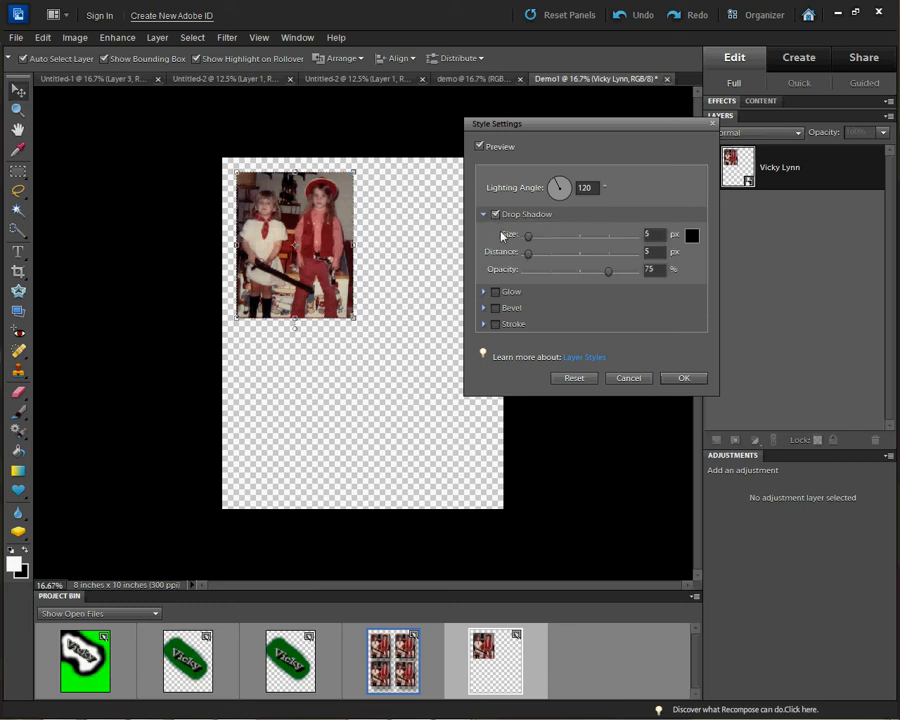
drag(529, 238, 540, 239)
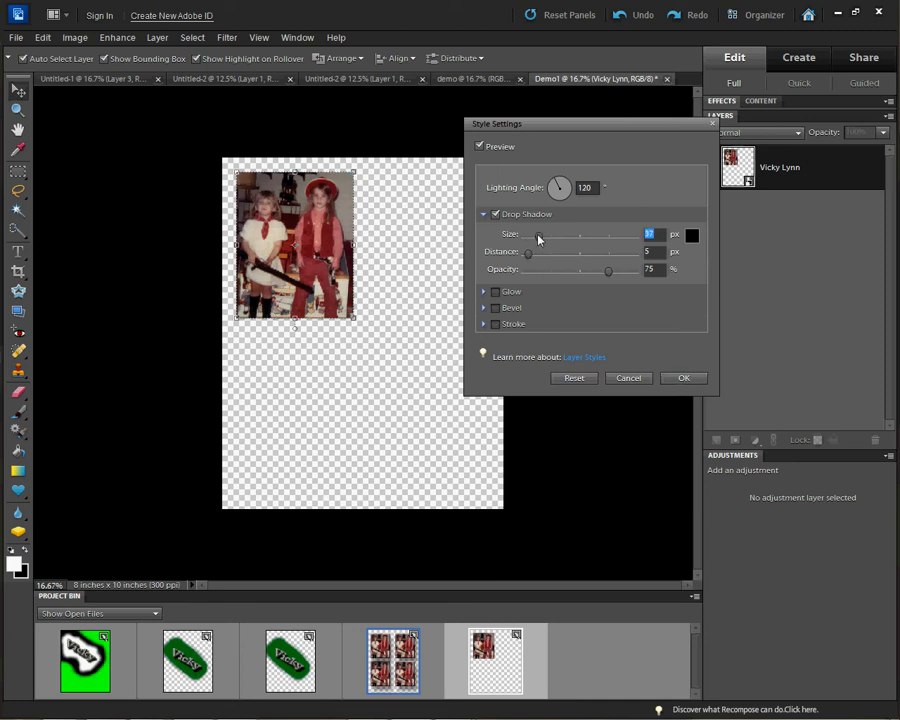
drag(551, 241, 586, 259)
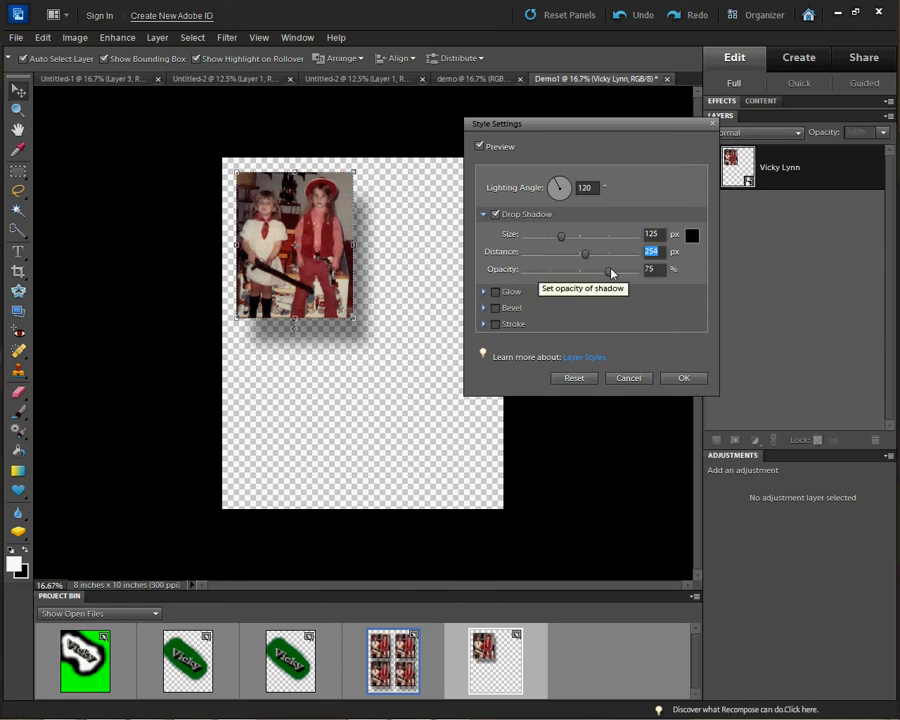
drag(612, 272, 583, 259)
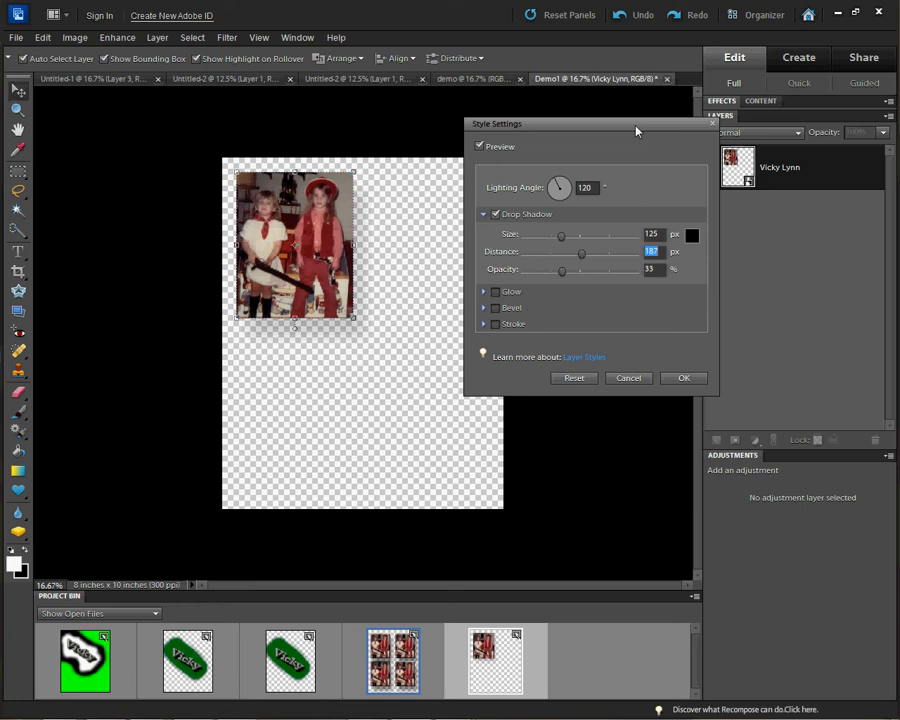
click(485, 293)
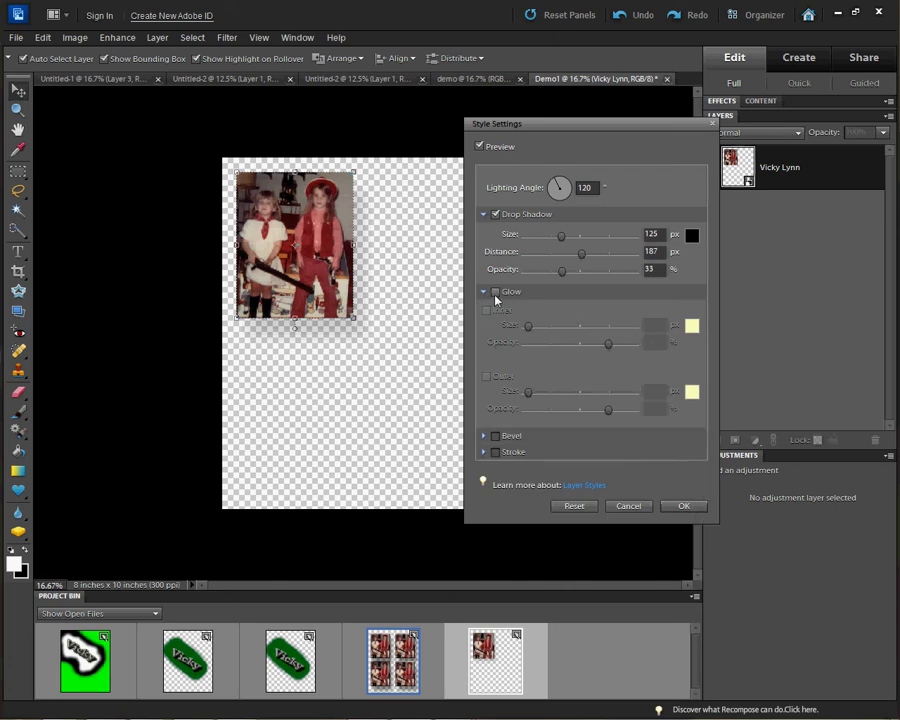
Turn on inner and outer glow, keeping the pale yellow inner glow colour.
click(495, 292)
click(486, 311)
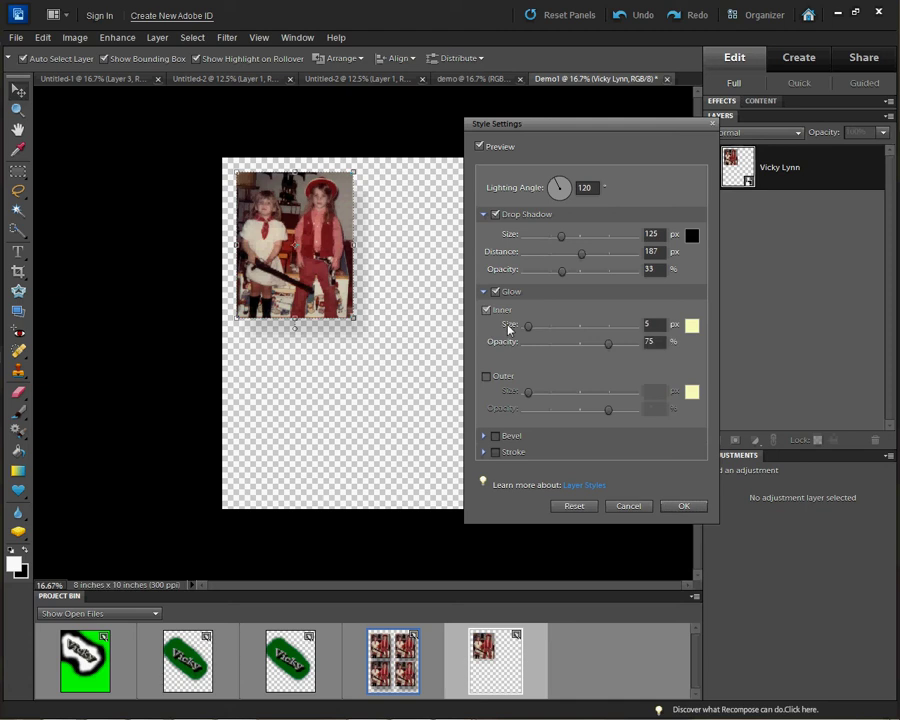
click(486, 376)
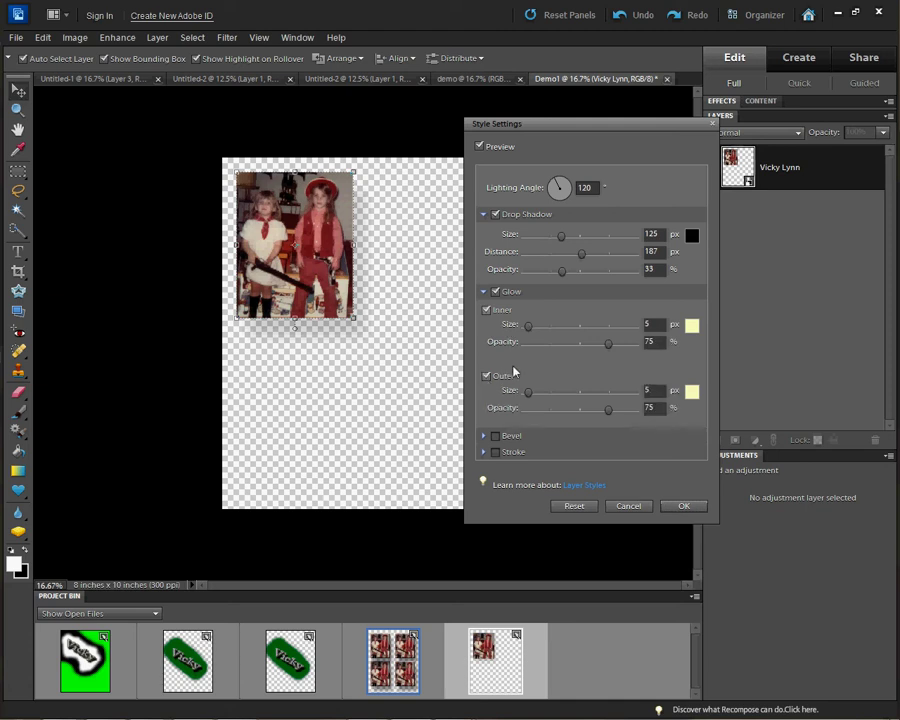
click(691, 325)
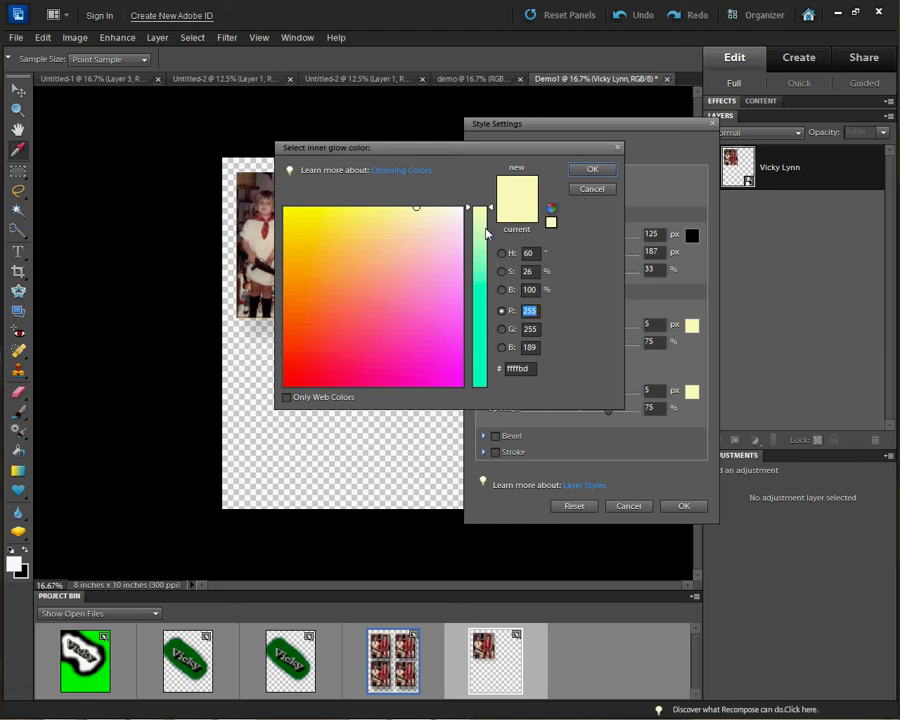
click(592, 169)
Set the outer glow to cyan-green 5affbd, size 62 px and 41% opacity.
click(690, 392)
click(594, 169)
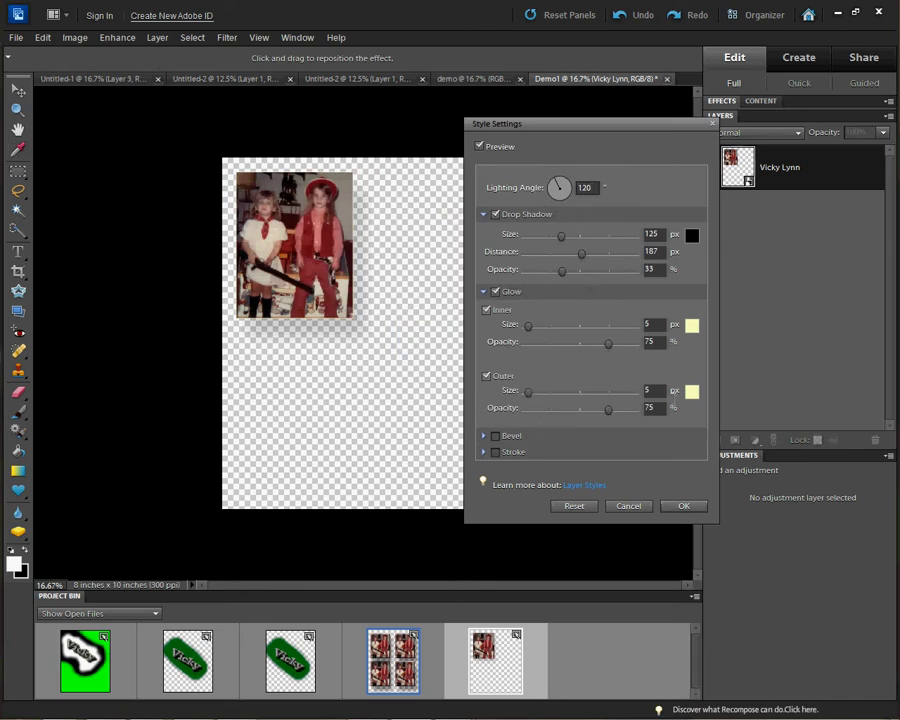
click(689, 393)
text(90)
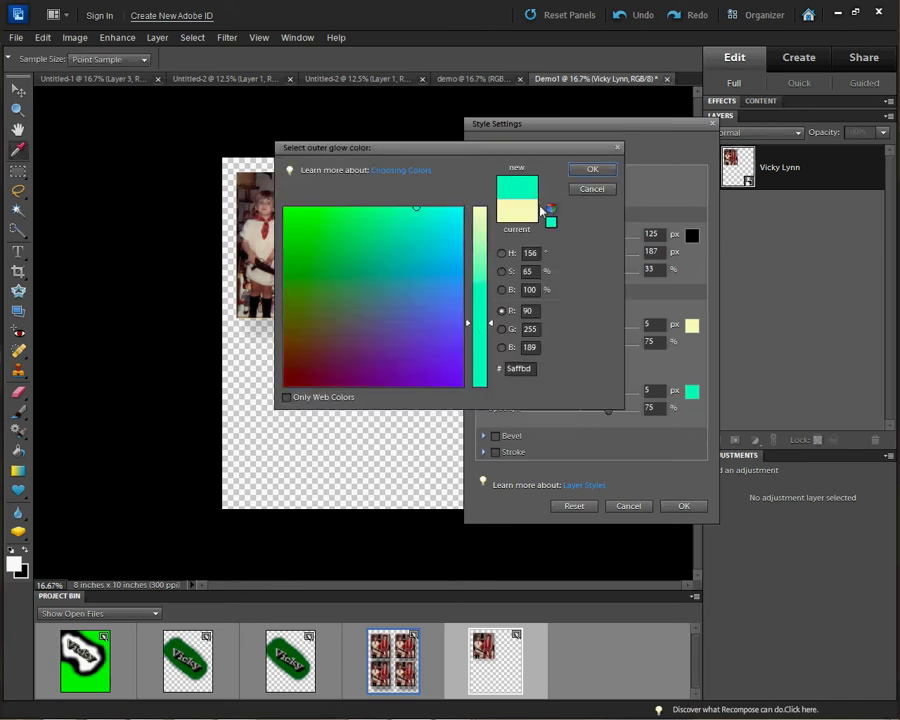
click(593, 170)
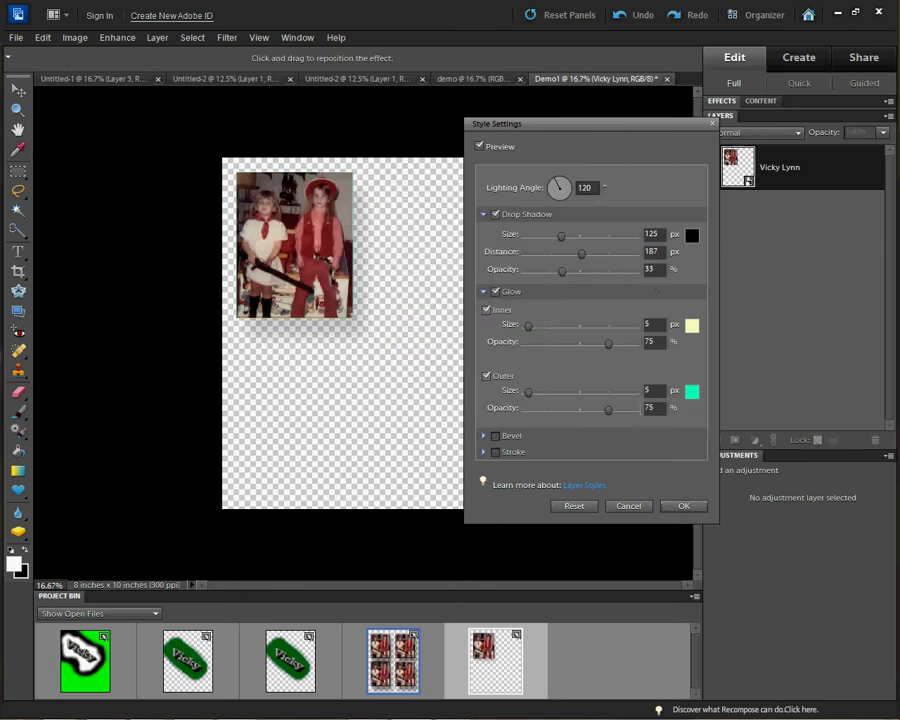
mouse_move(528, 394)
mouse_down()
mouse_move(599, 393)
mouse_move(545, 396)
mouse_up()
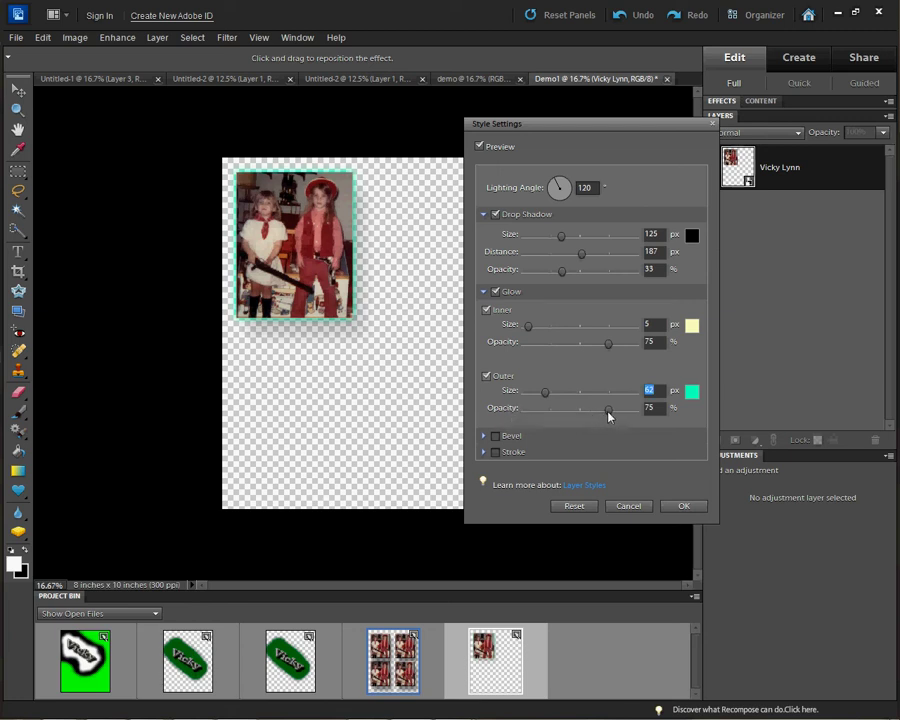
drag(607, 414, 566, 422)
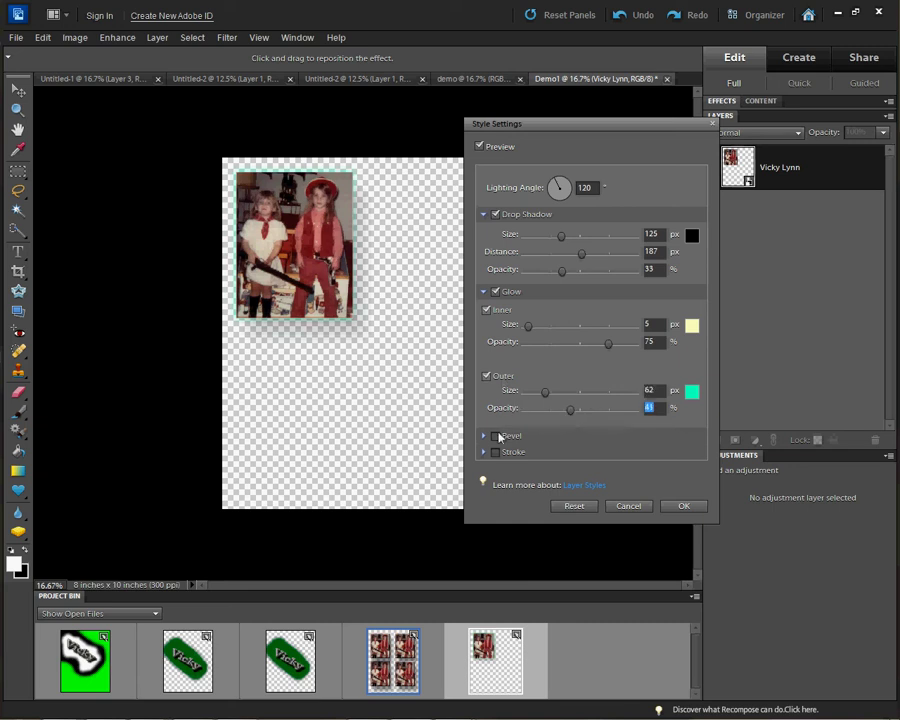
click(484, 436)
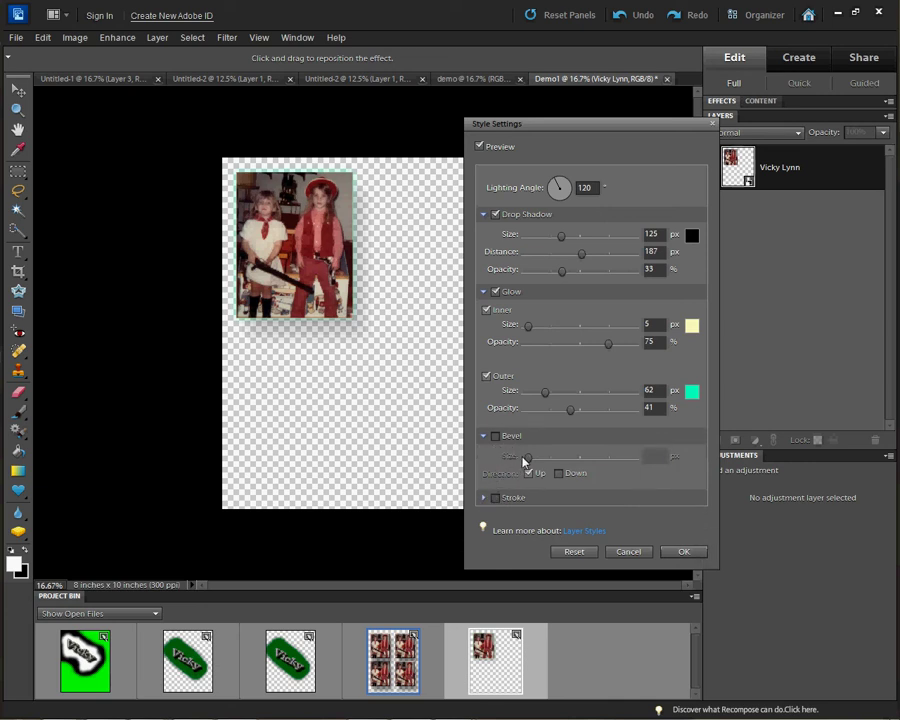
Enable a bevel on the photo with size 24 px.
click(495, 436)
drag(533, 465, 536, 463)
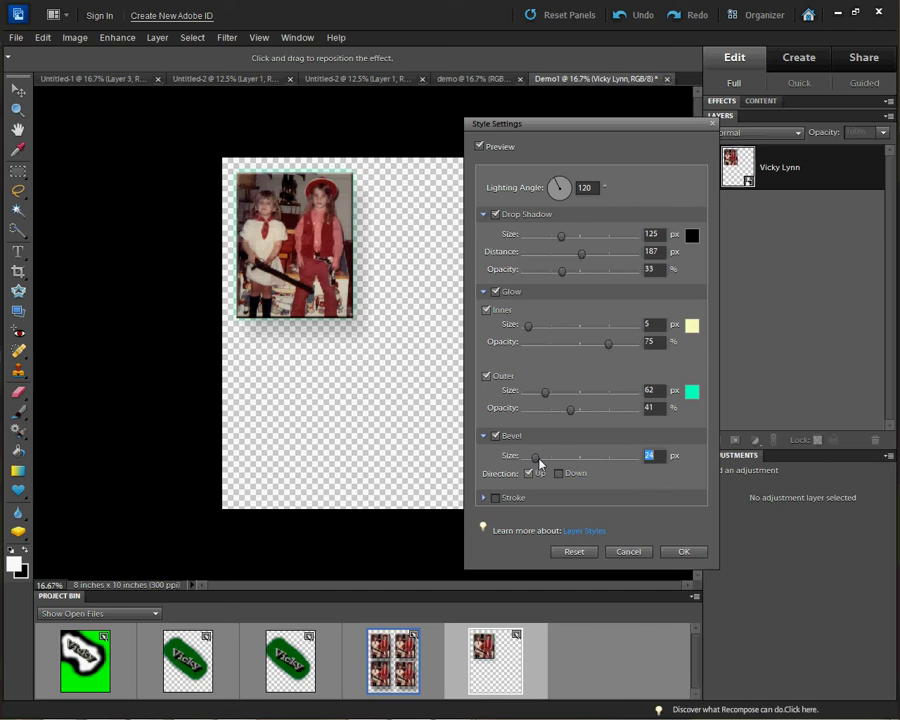
mouse_move(535, 457)
mouse_down()
mouse_move(542, 462)
mouse_move(502, 464)
mouse_move(557, 463)
mouse_move(529, 462)
mouse_up()
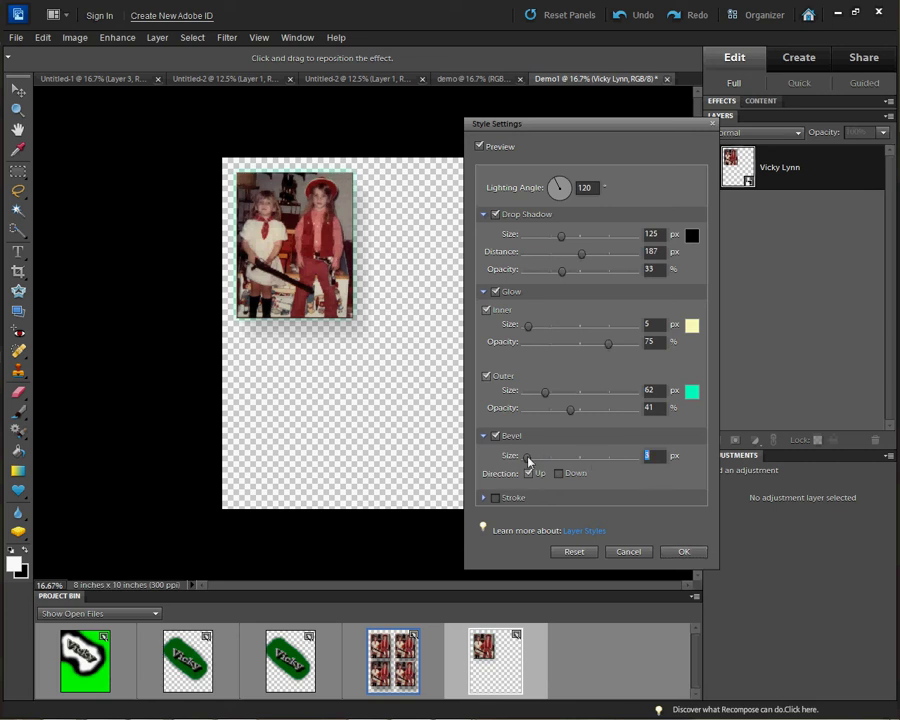
drag(533, 460, 539, 461)
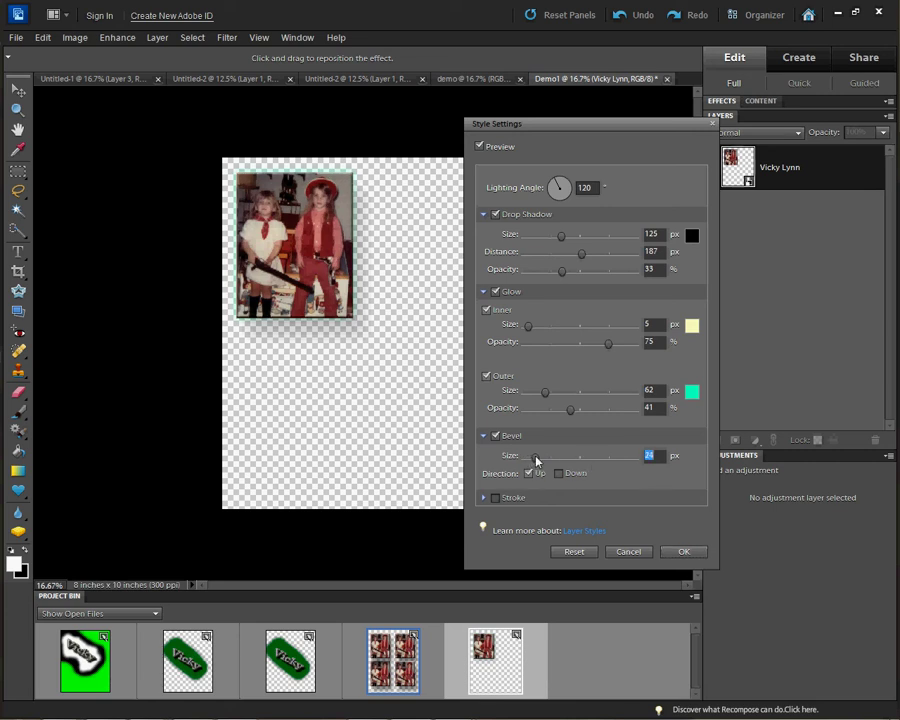
Add a 7 px black stroke at 74% opacity around the photo.
click(484, 499)
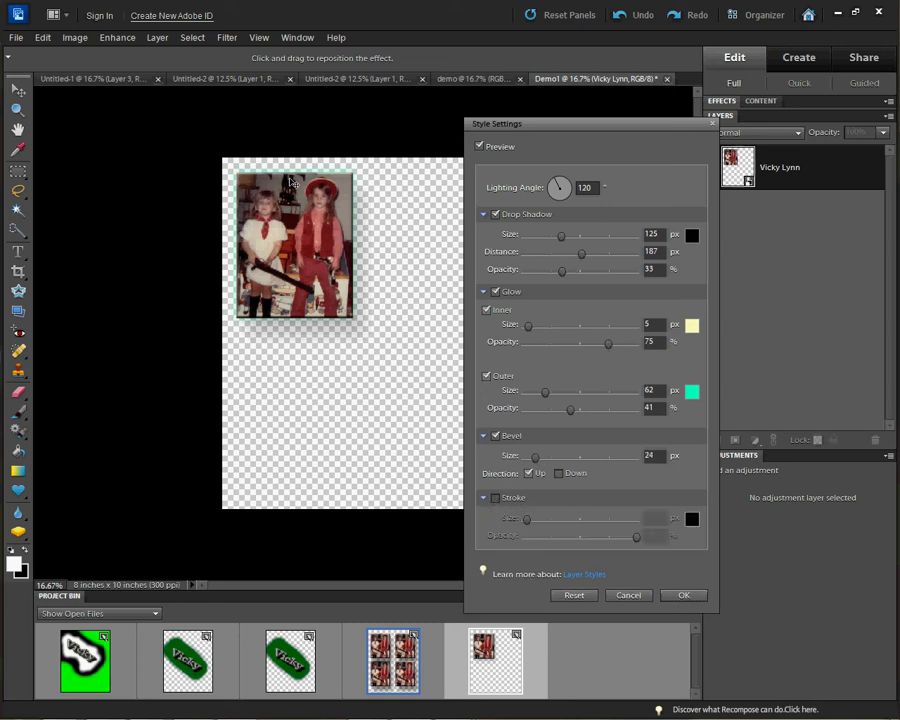
click(494, 498)
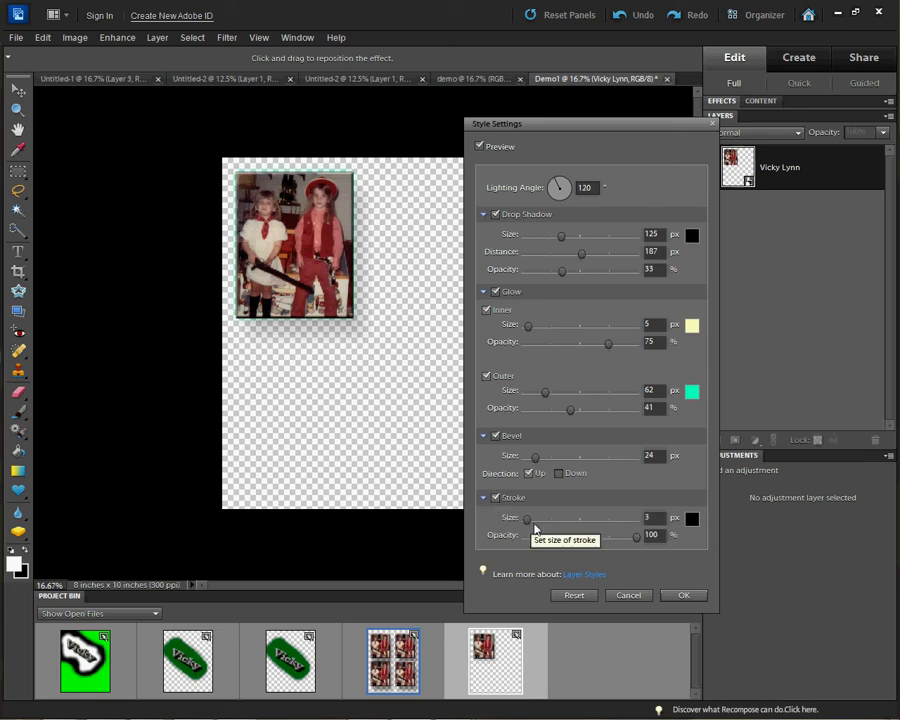
mouse_move(528, 522)
mouse_down()
mouse_move(554, 524)
mouse_move(530, 524)
mouse_up()
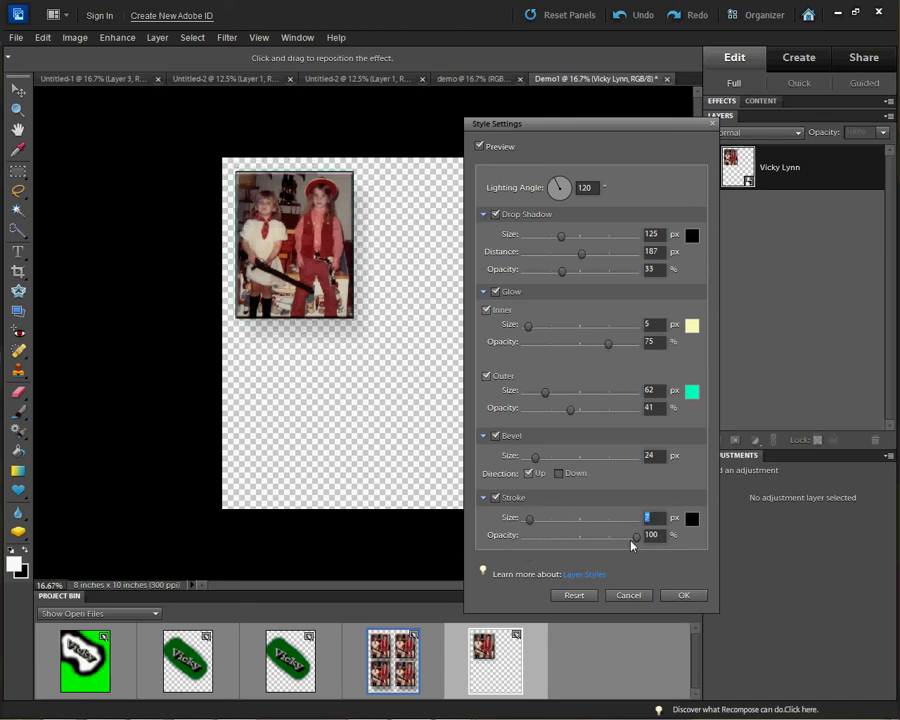
mouse_move(635, 537)
mouse_down()
mouse_move(586, 541)
mouse_move(607, 539)
mouse_up()
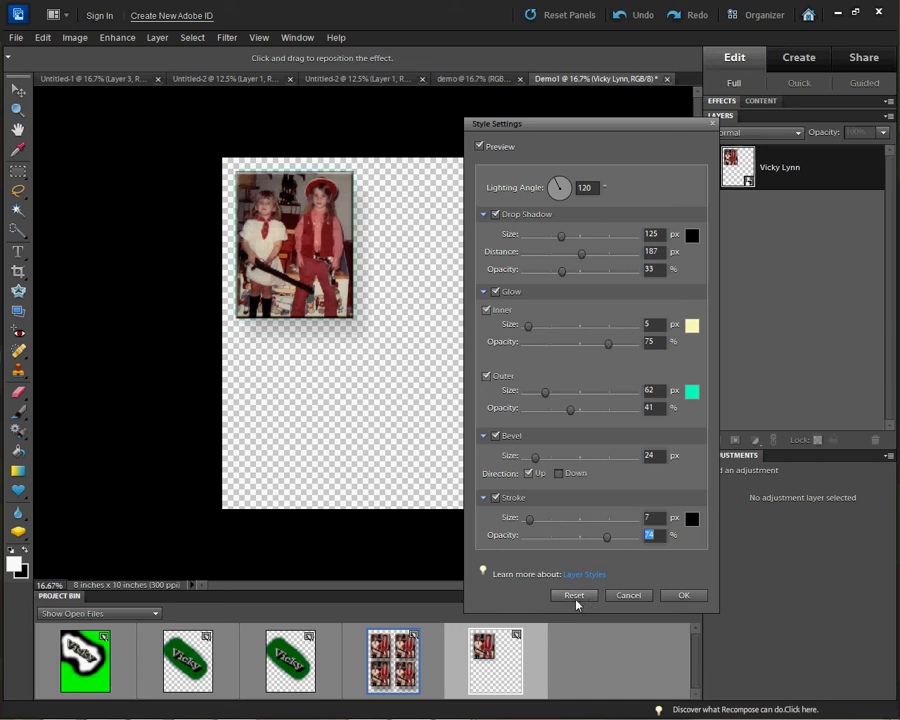
Change the outer glow colour to purple 5a28b6.
click(691, 391)
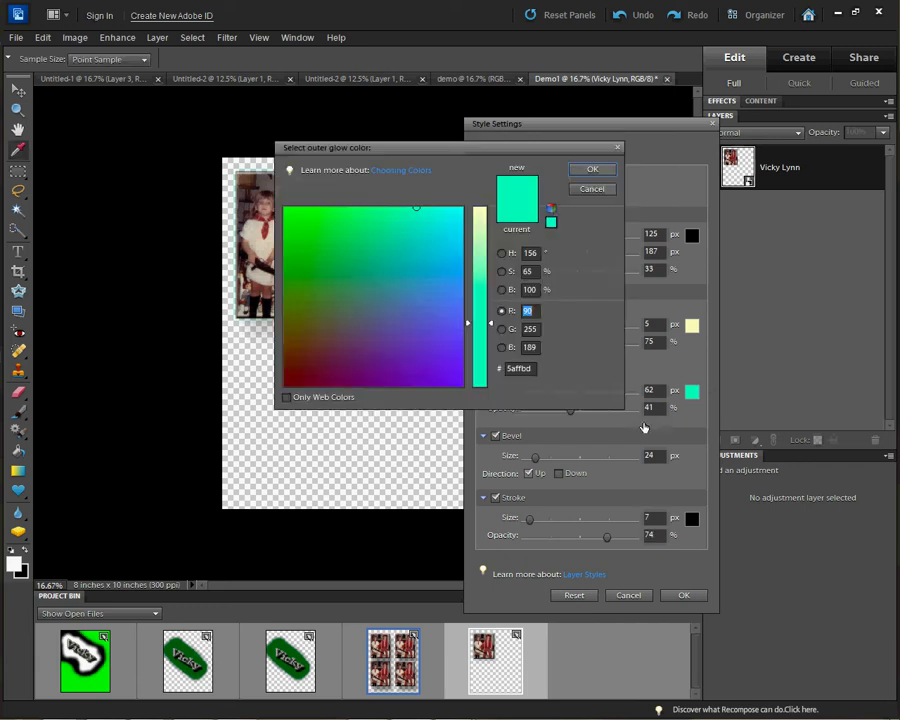
click(413, 359)
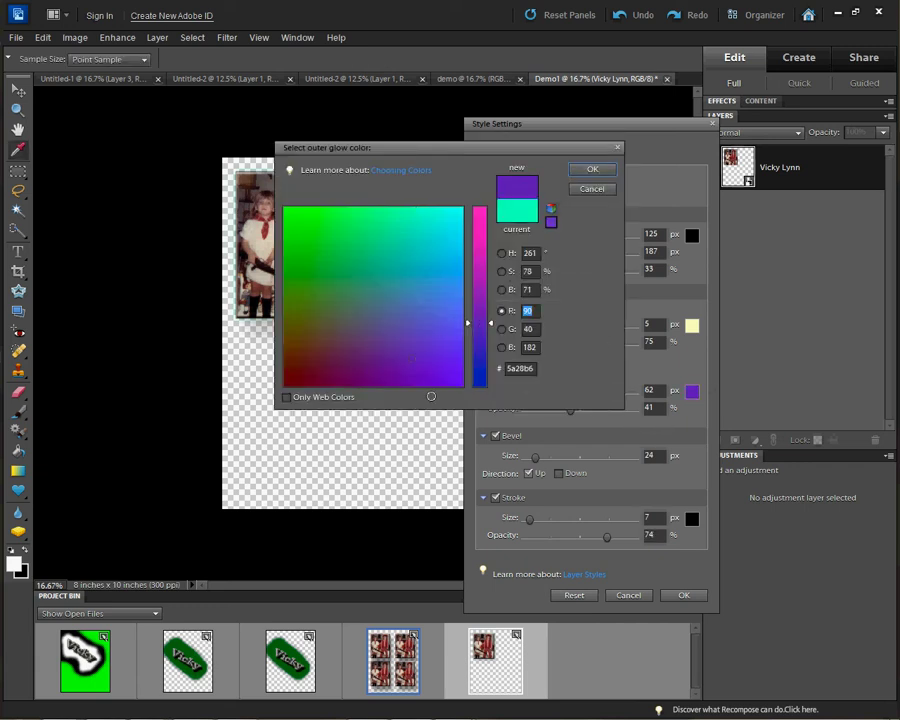
click(592, 172)
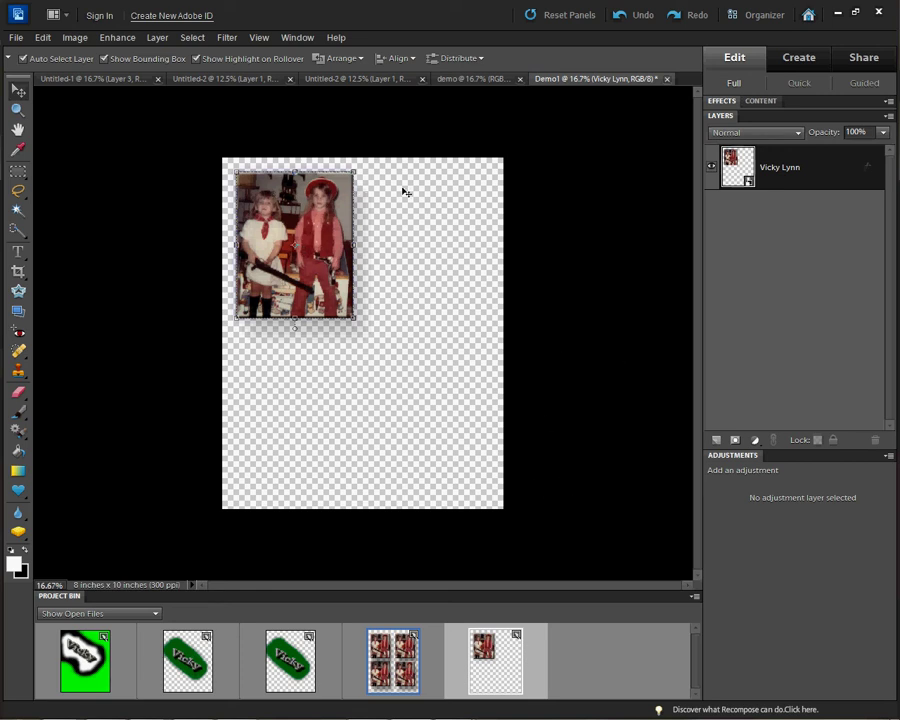
right_click(779, 175)
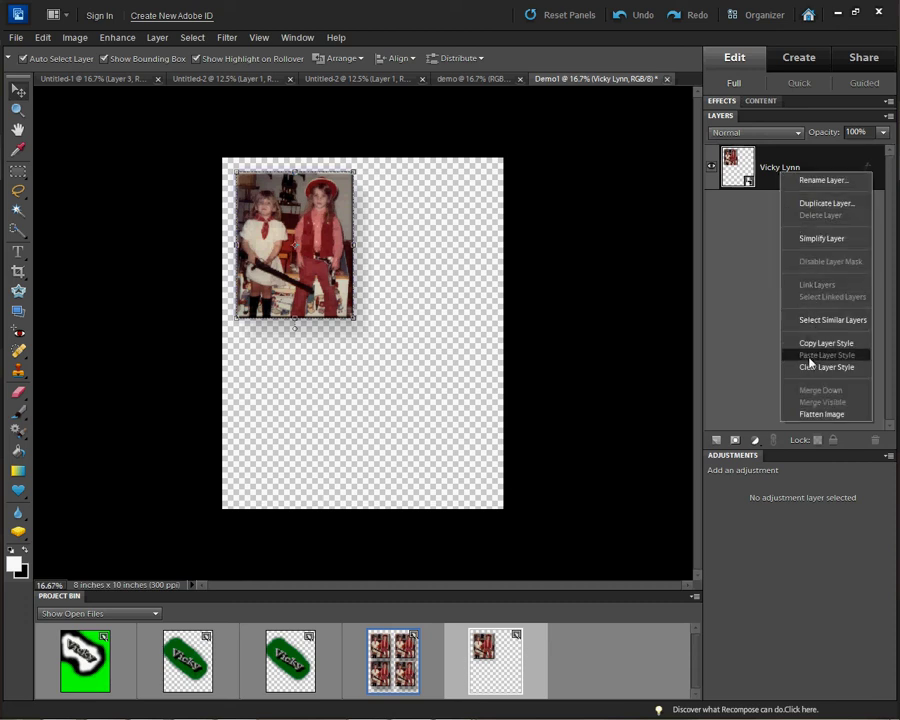
click(823, 204)
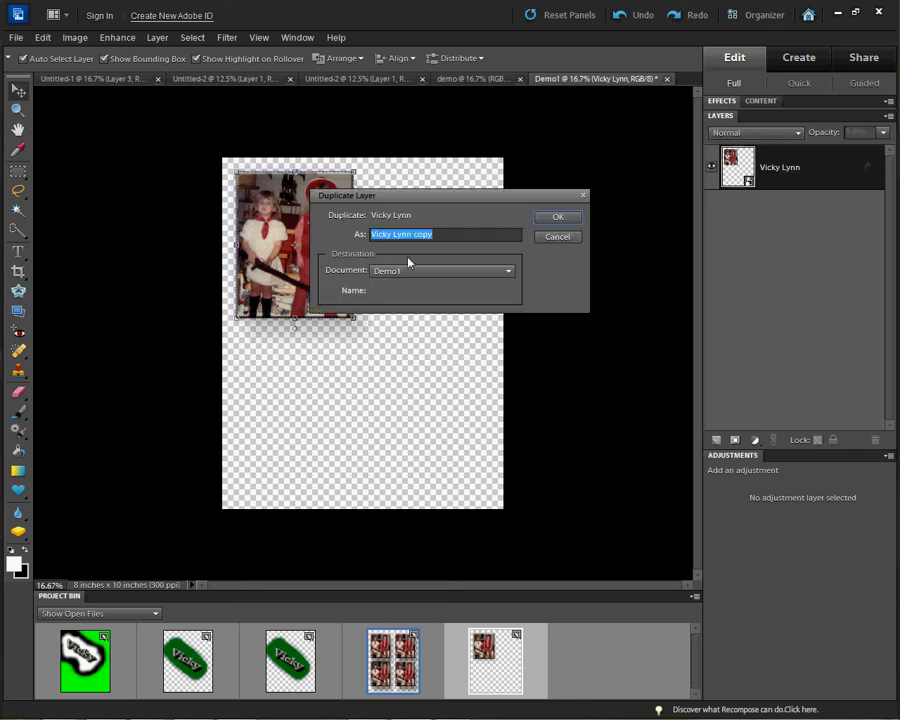
drag(434, 236, 413, 235)
text(2)
click(566, 219)
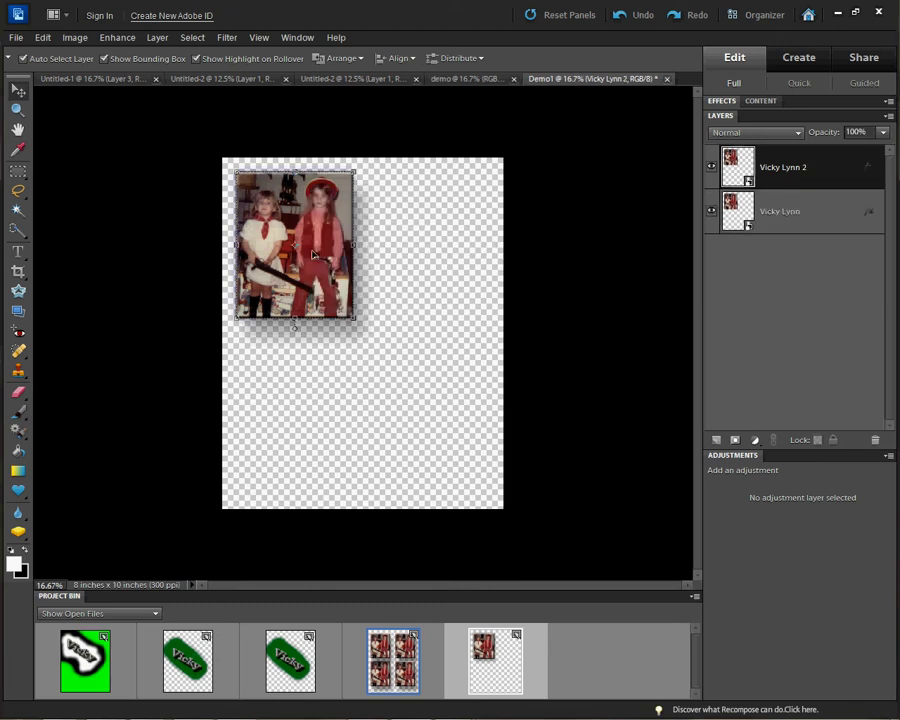
drag(316, 254, 435, 256)
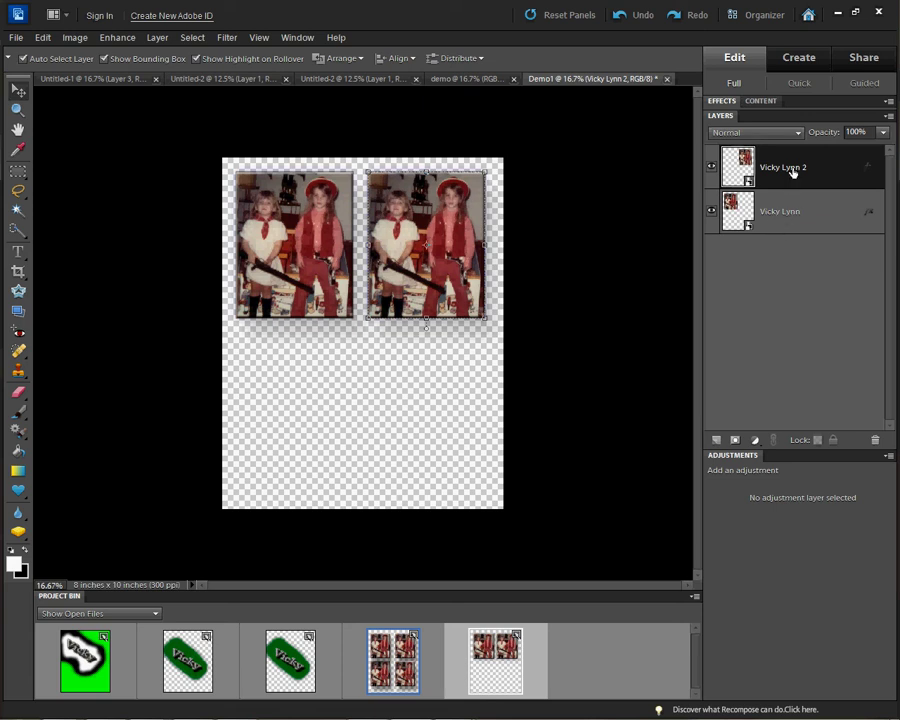
Duplicate the original photo layer as a copy ending in 3 and move it below the top-left photo.
click(790, 212)
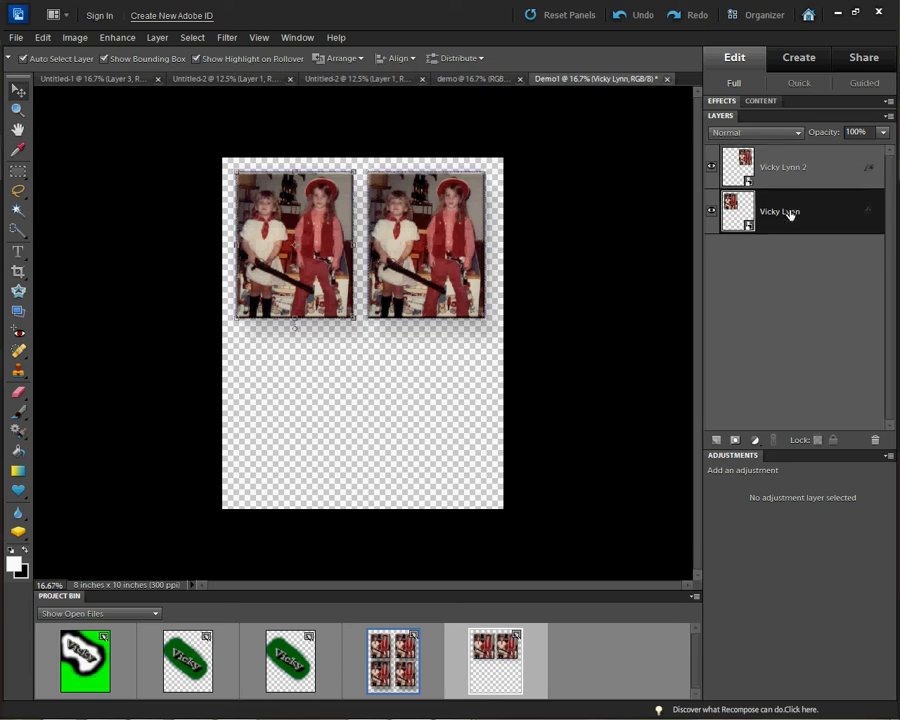
right_click(791, 213)
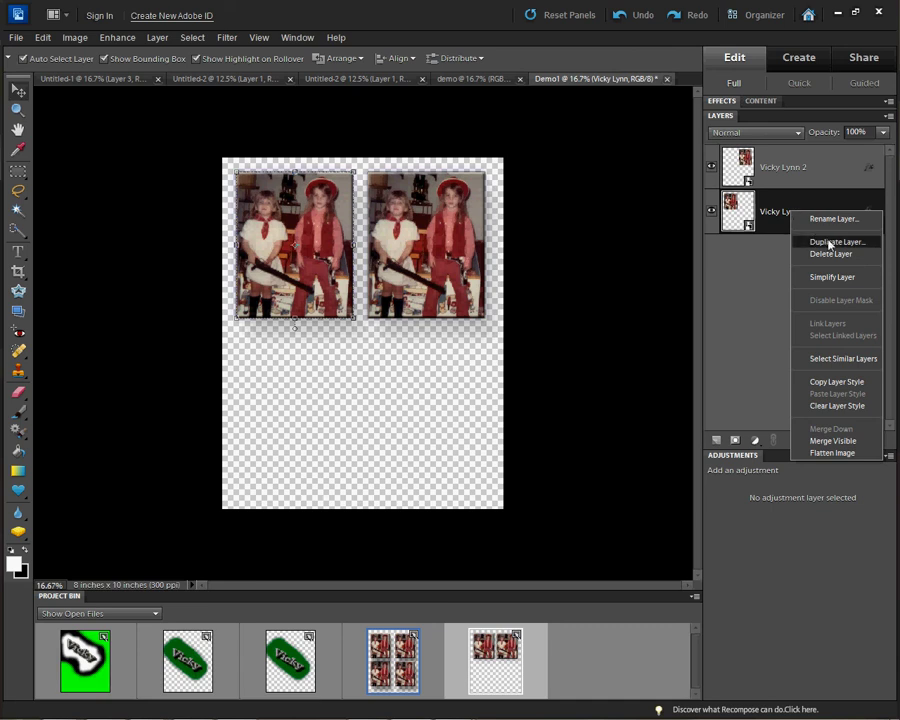
click(829, 243)
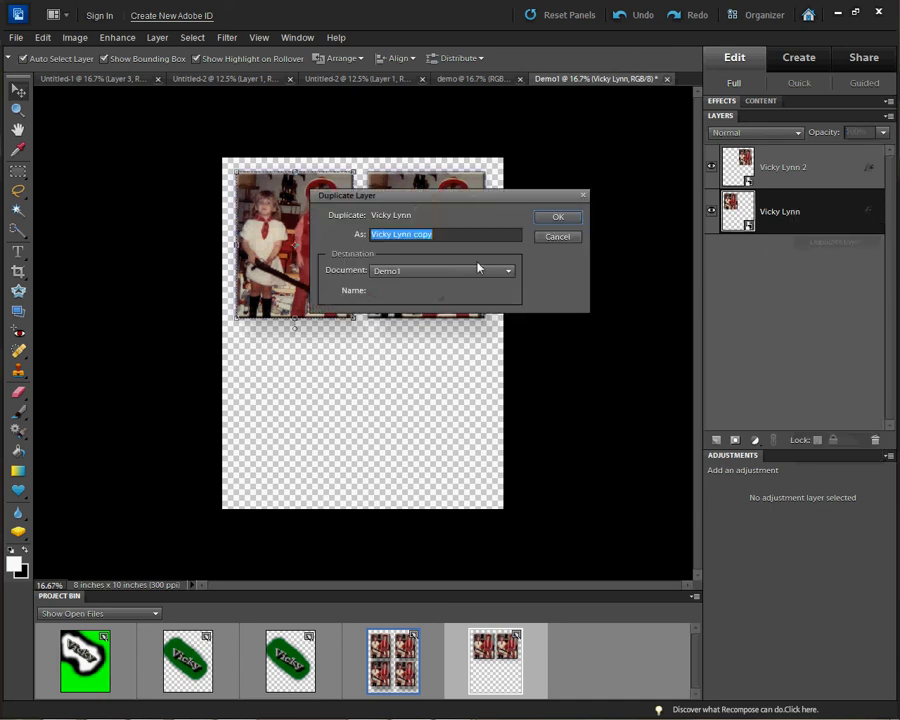
double_click(430, 235)
key(BackSpace)
text(3)
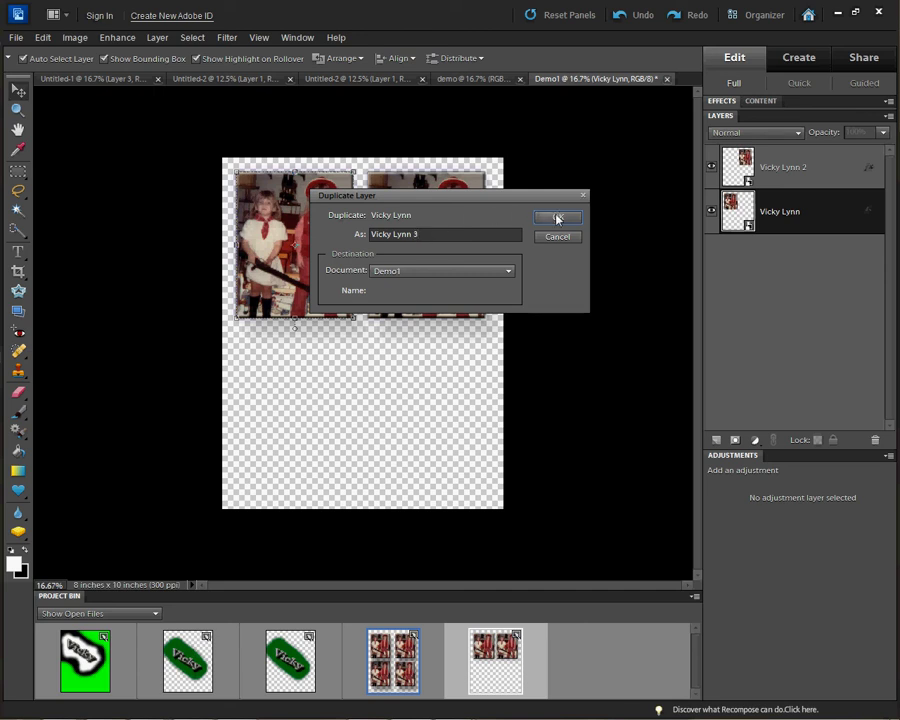
click(557, 218)
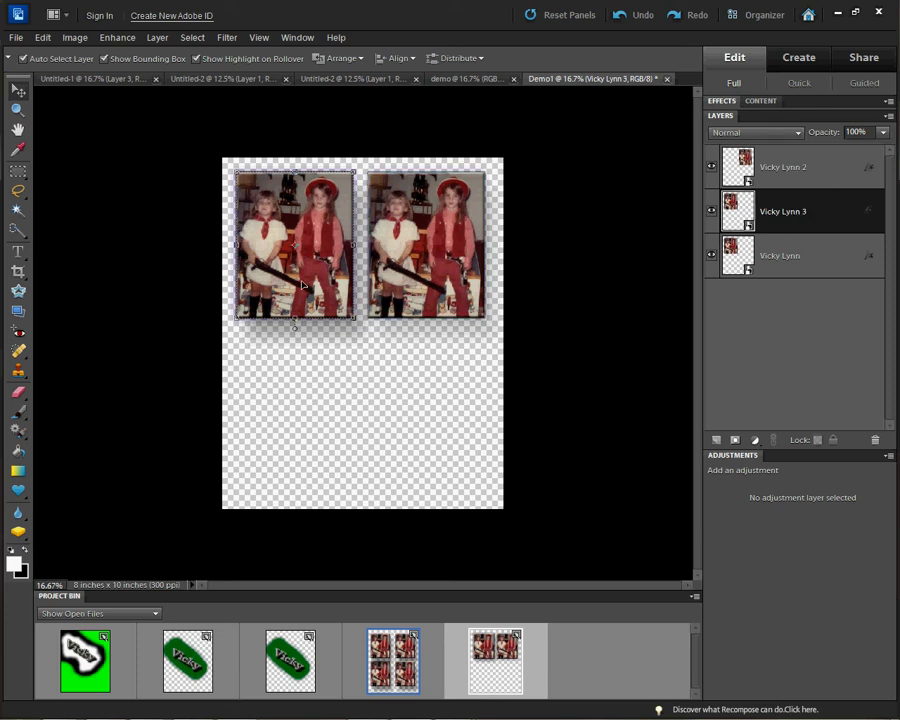
drag(302, 286, 303, 448)
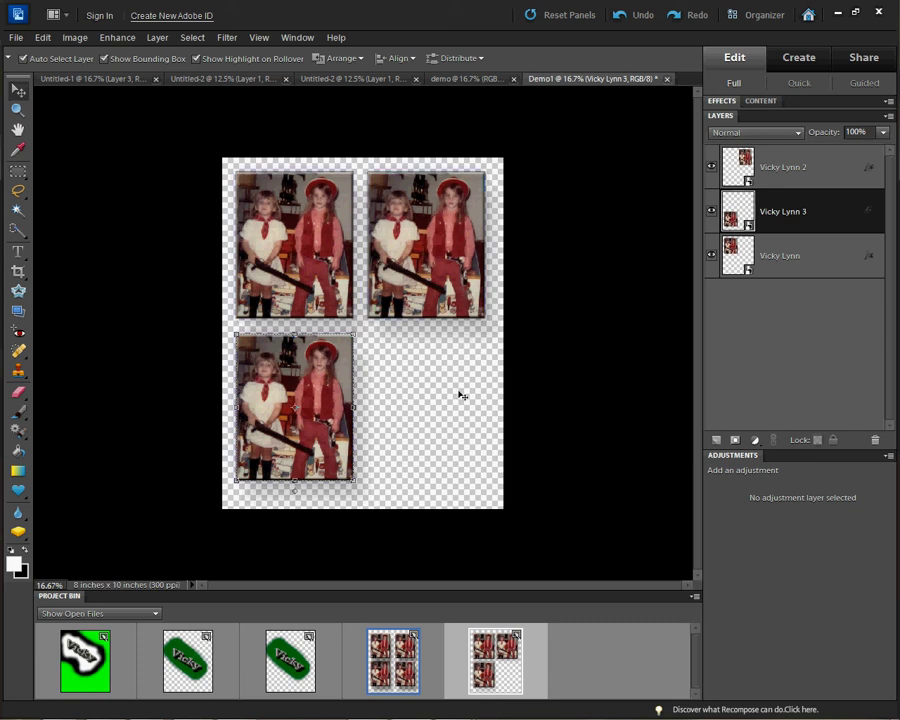
Duplicate the photo layer again as a copy ending in 4 and move it to the lower-right area.
click(793, 262)
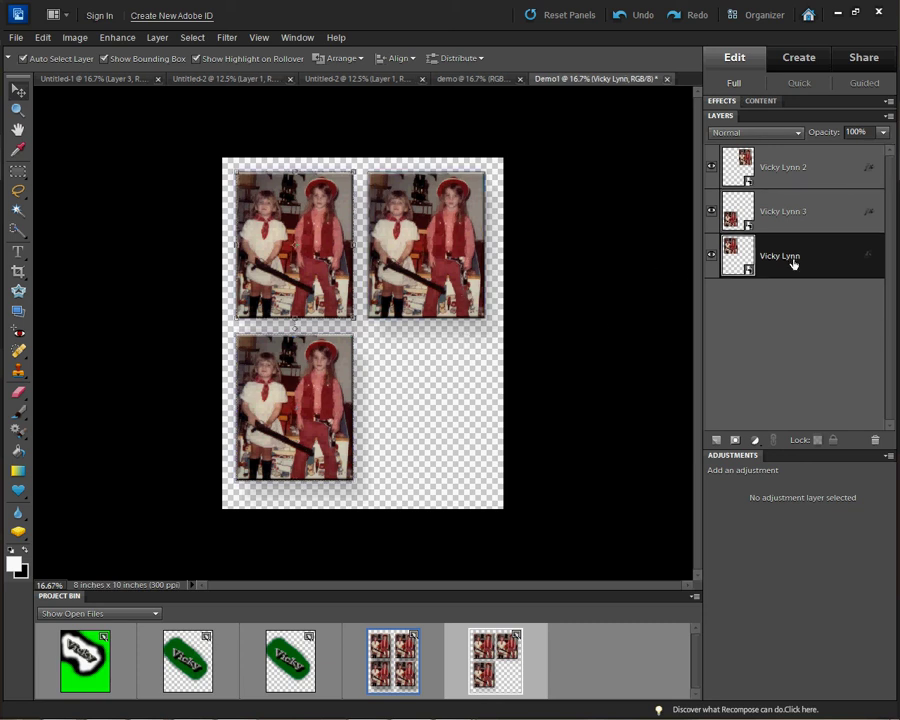
right_click(794, 261)
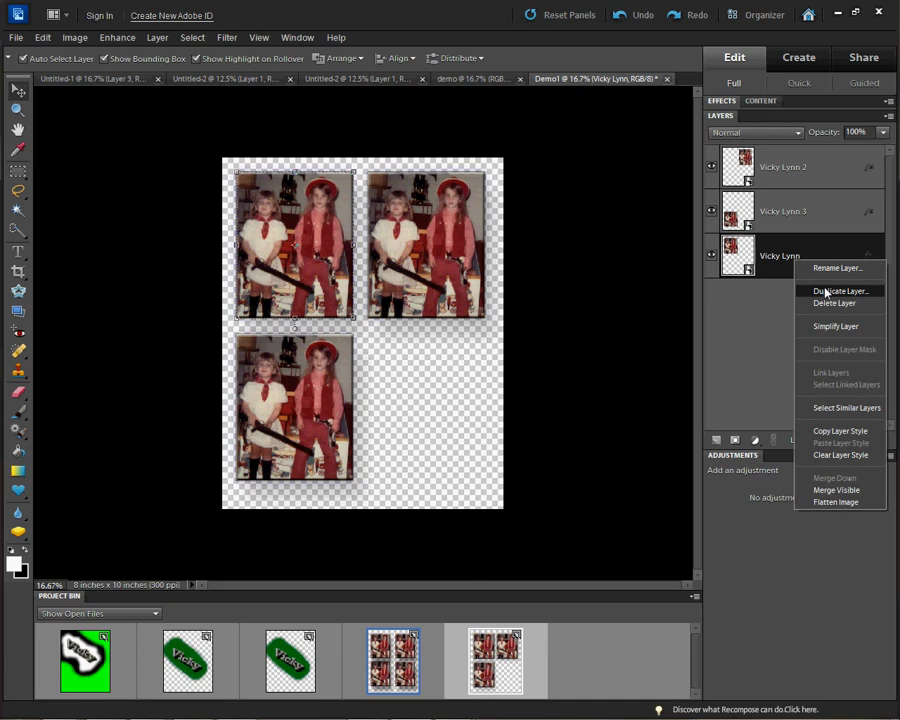
click(826, 292)
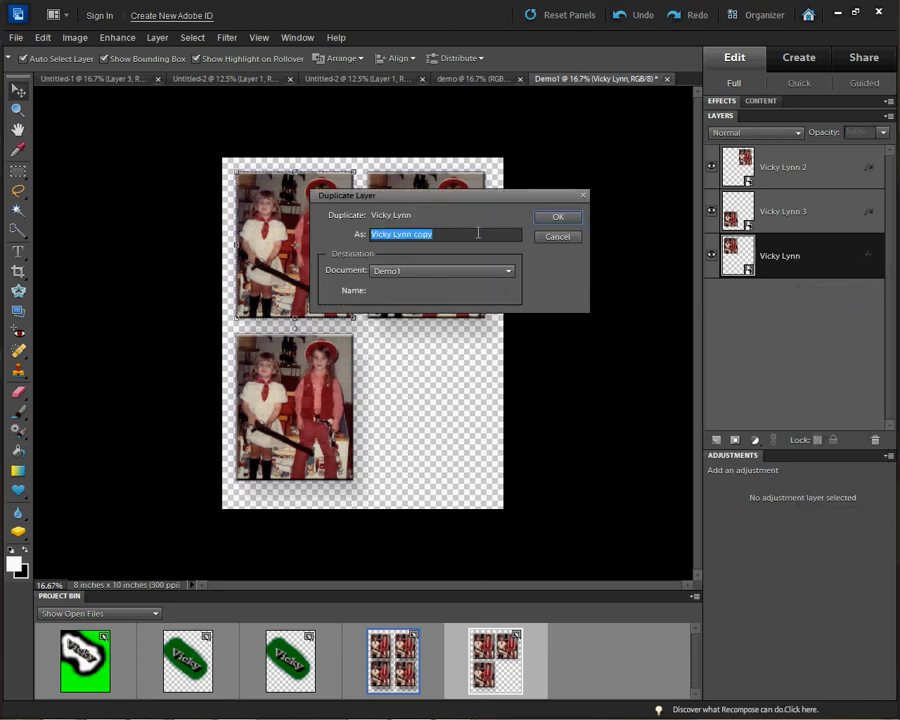
drag(477, 235, 414, 236)
text(4)
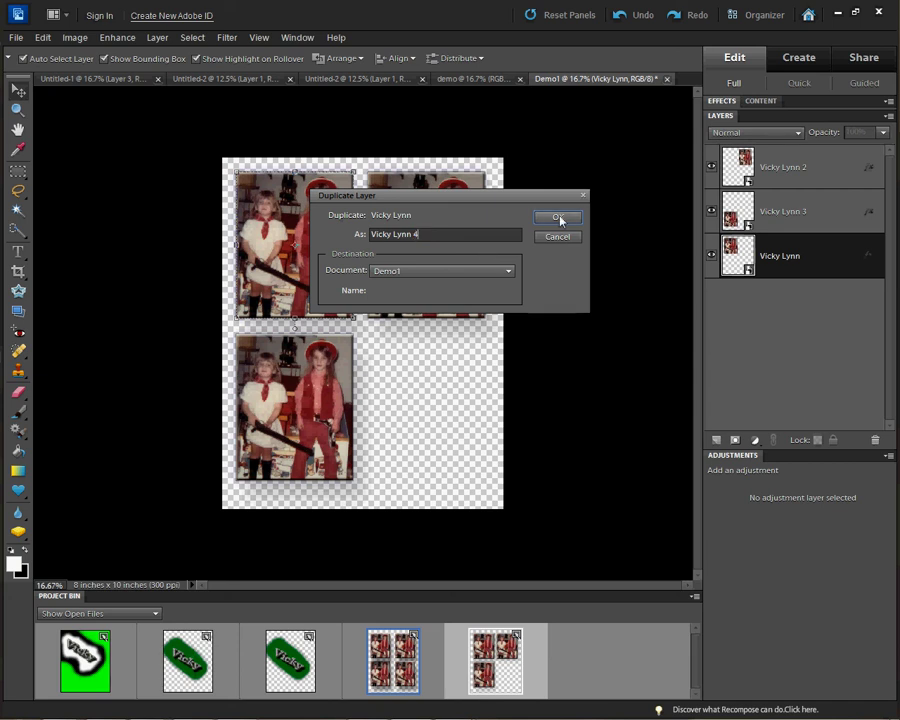
click(558, 217)
drag(322, 269, 450, 435)
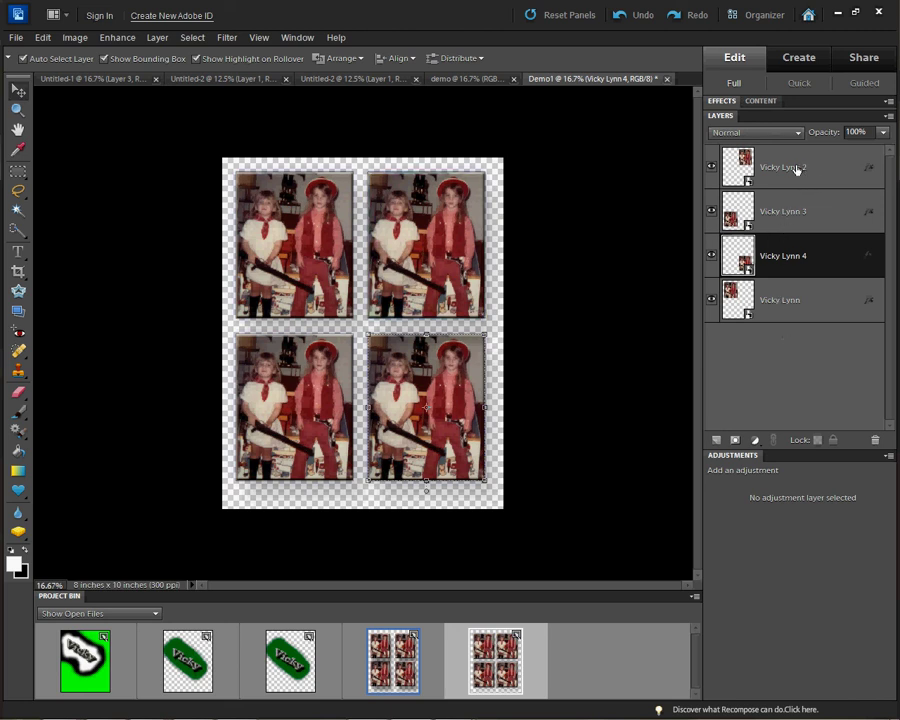
Delete the fourth and then the third photo copy layers, confirming each deletion.
click(19, 41)
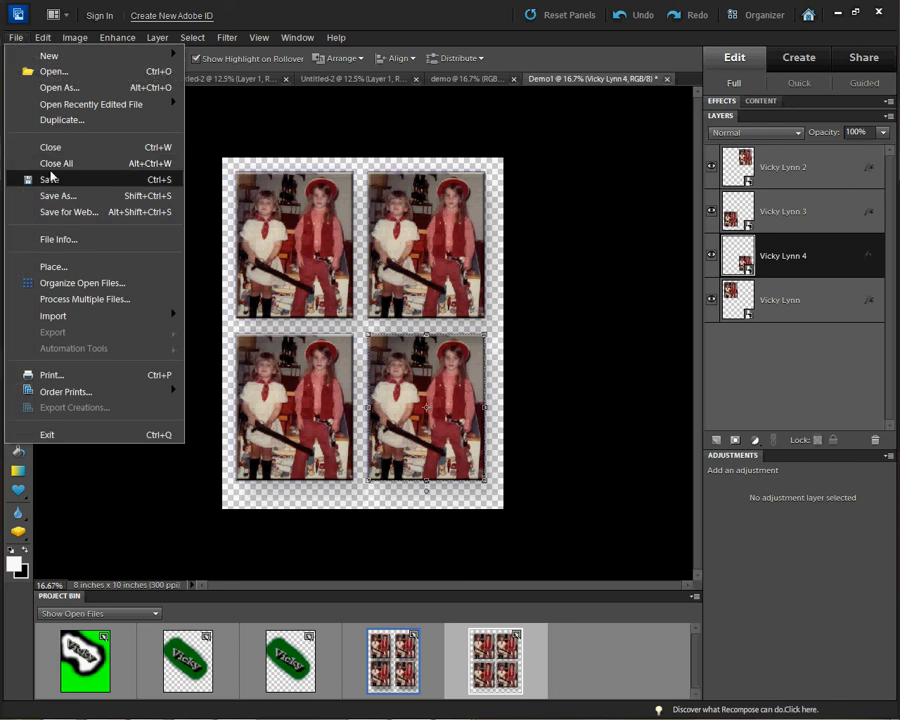
click(471, 229)
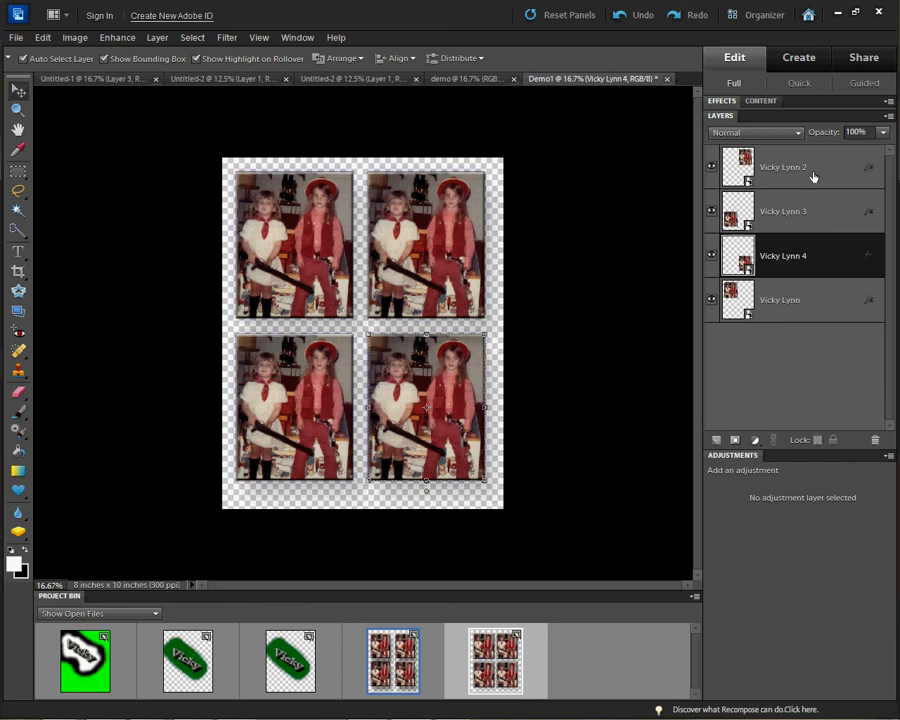
right_click(807, 262)
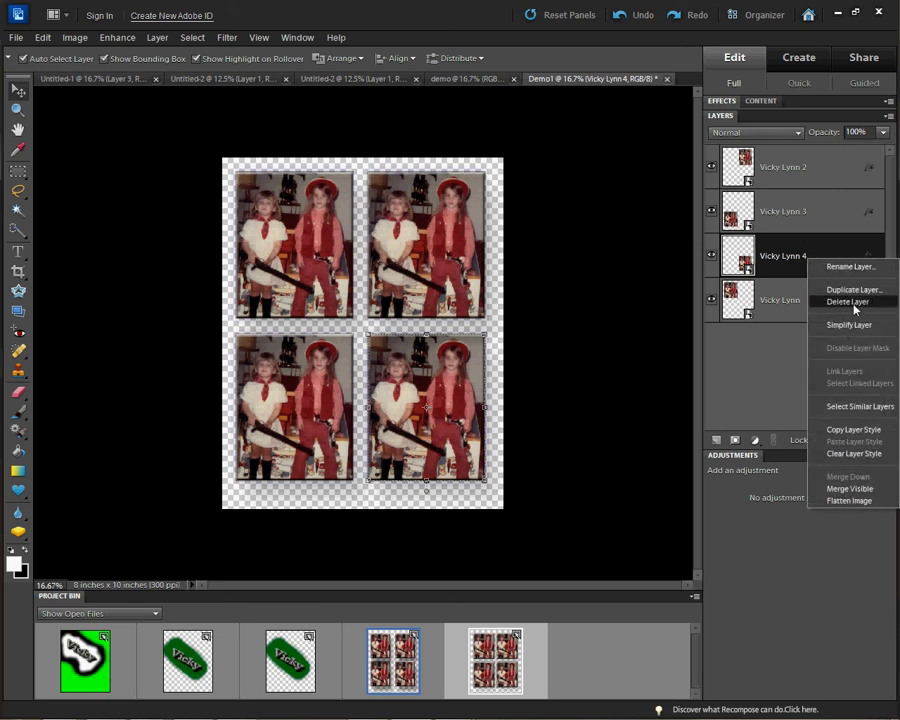
click(835, 301)
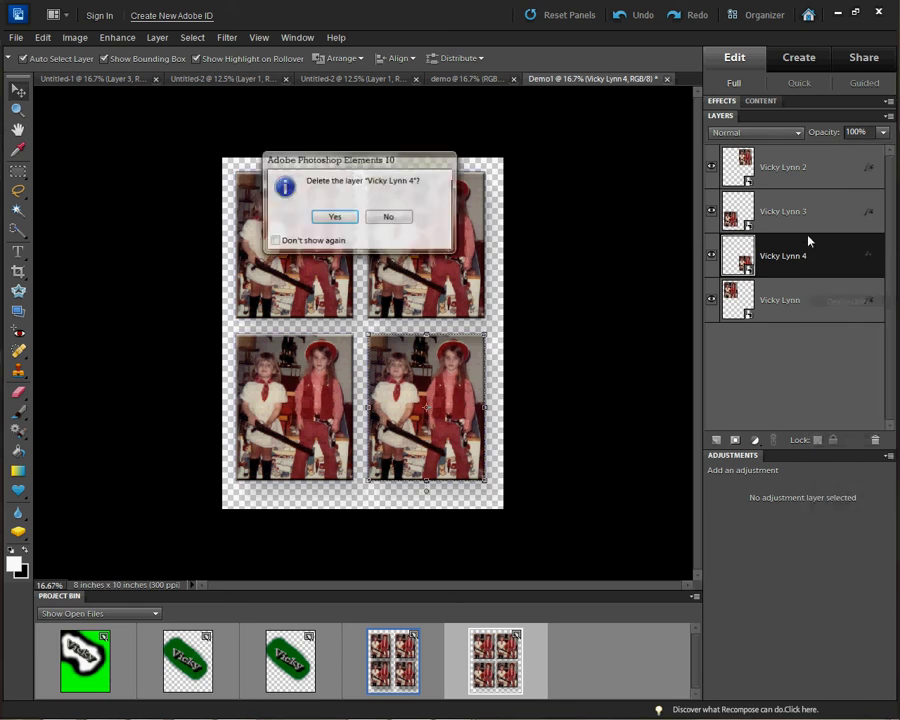
click(336, 218)
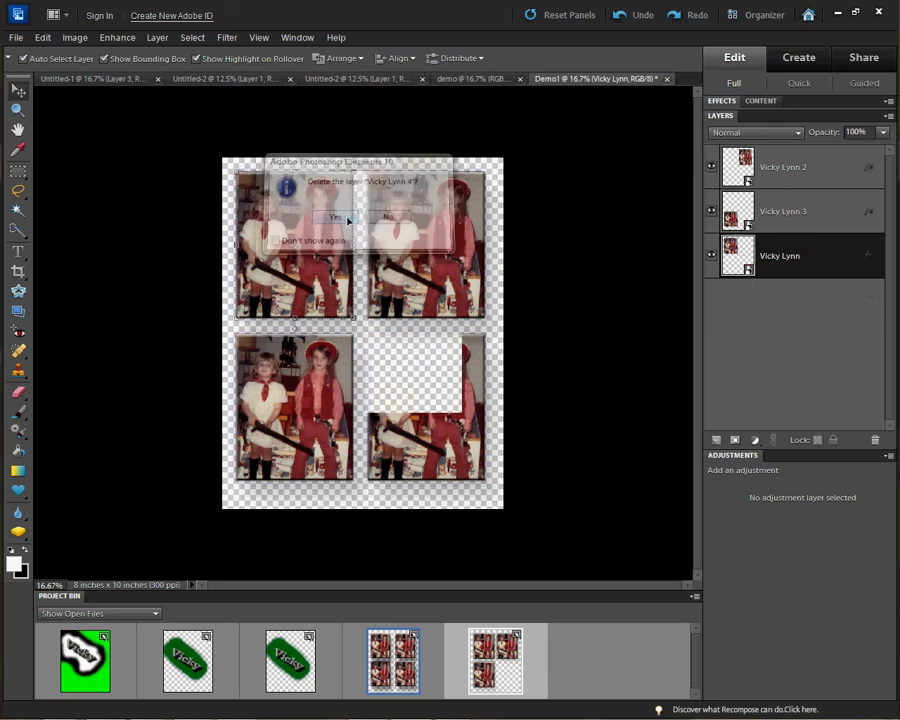
right_click(778, 213)
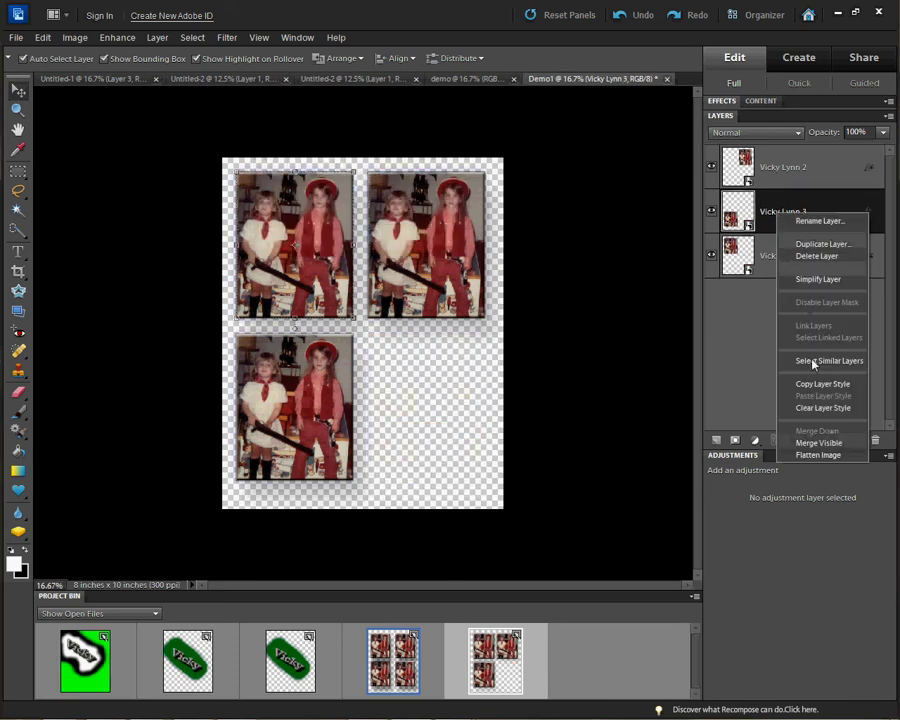
click(830, 257)
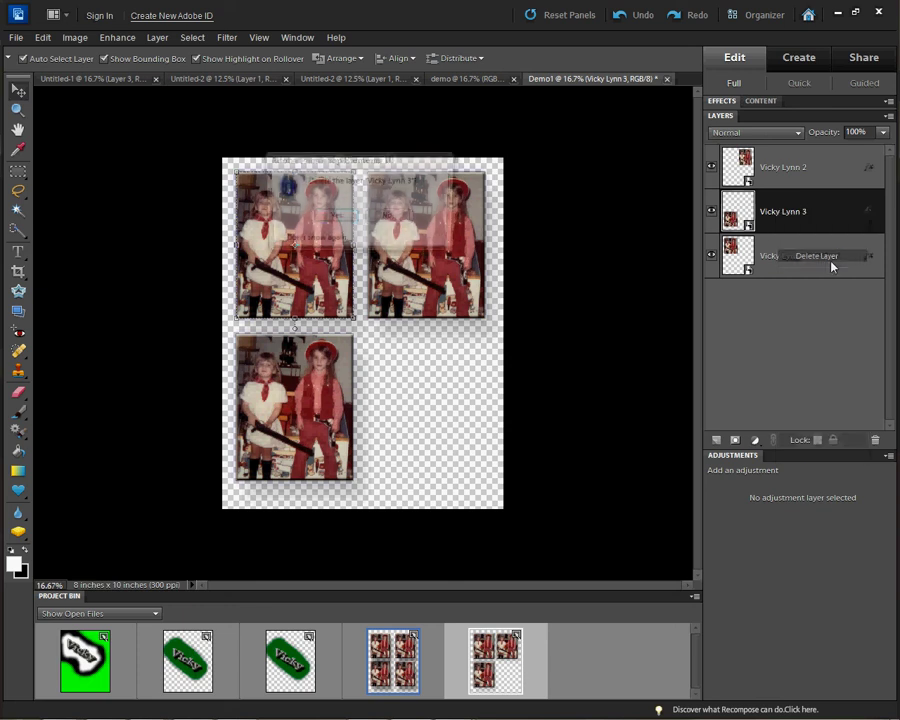
click(335, 219)
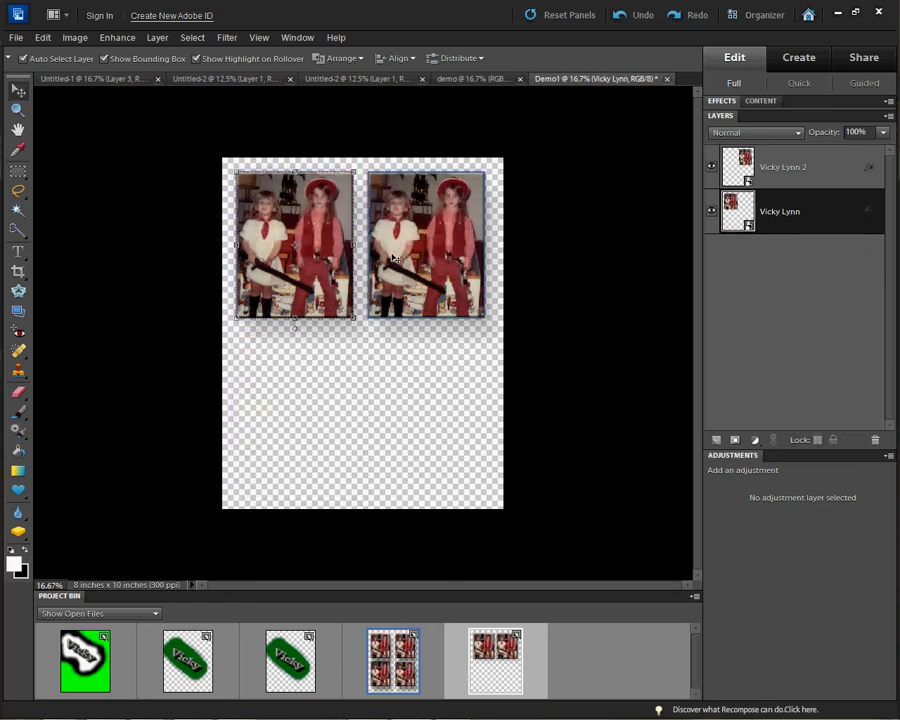
Place the age-5 cowgirl photo from My Projects into Demo1 as a new layer.
click(16, 39)
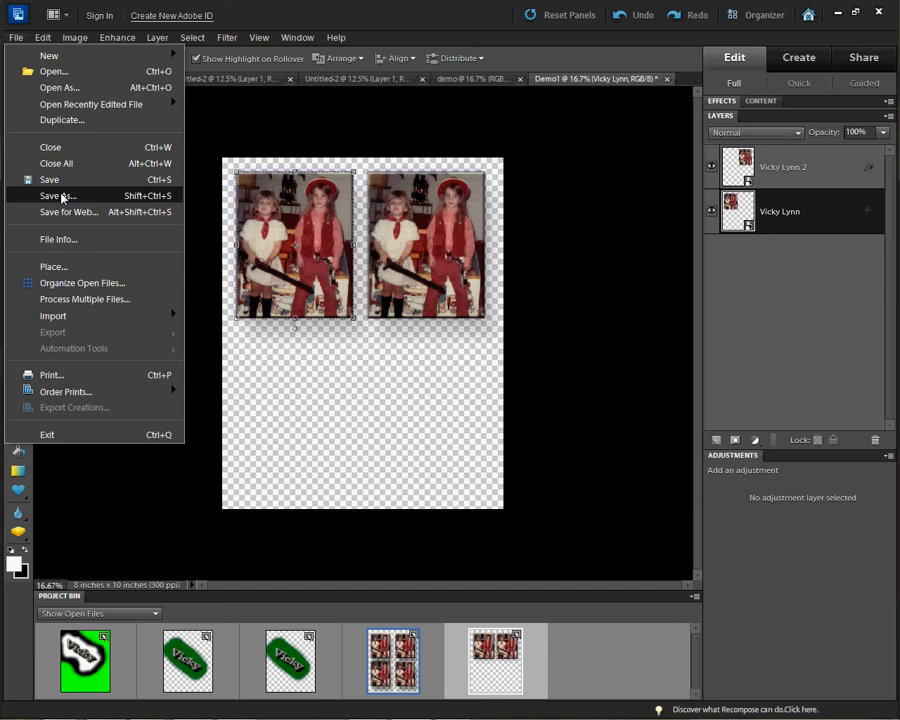
mouse_move(63, 103)
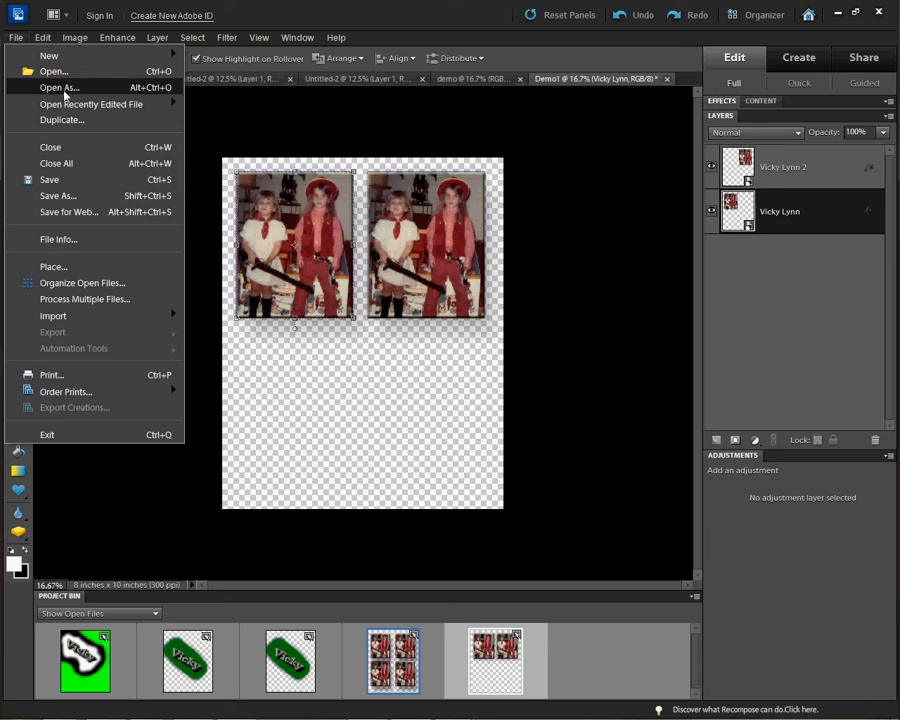
click(52, 267)
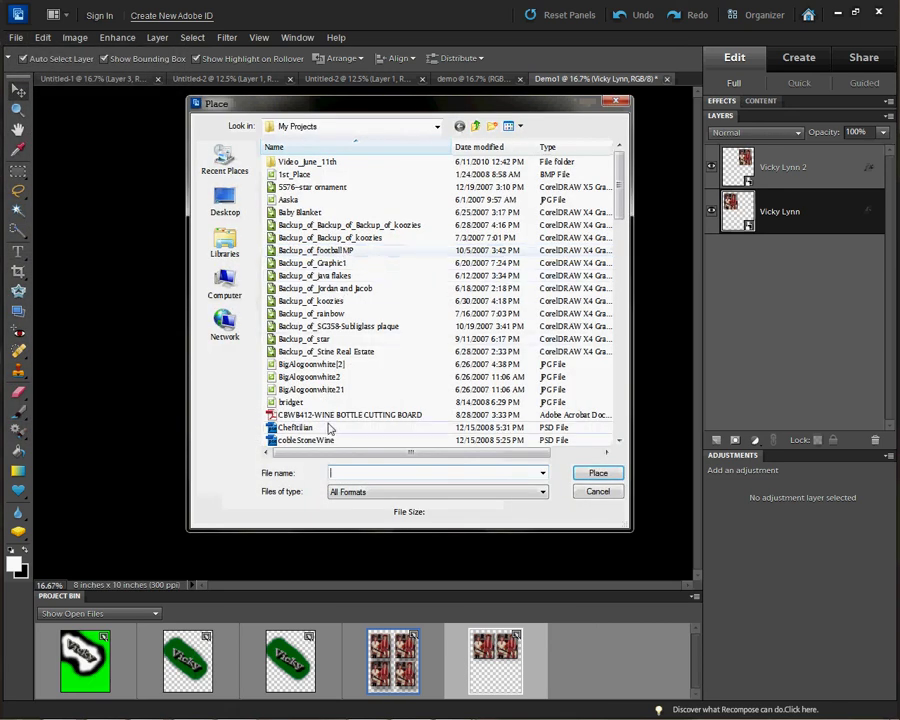
scroll(624, 290, down, 10)
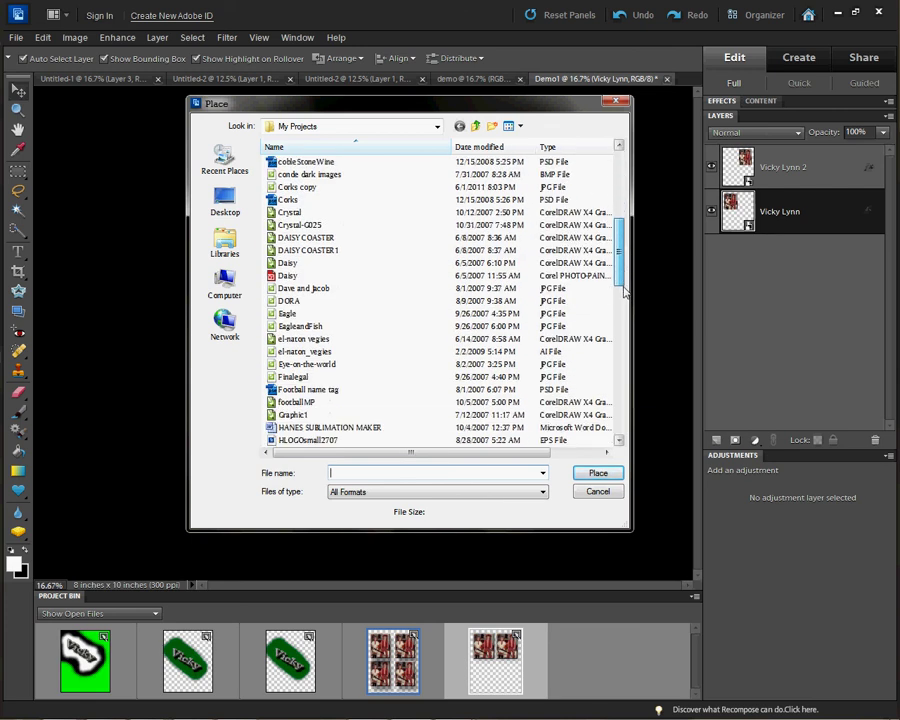
drag(624, 312, 621, 440)
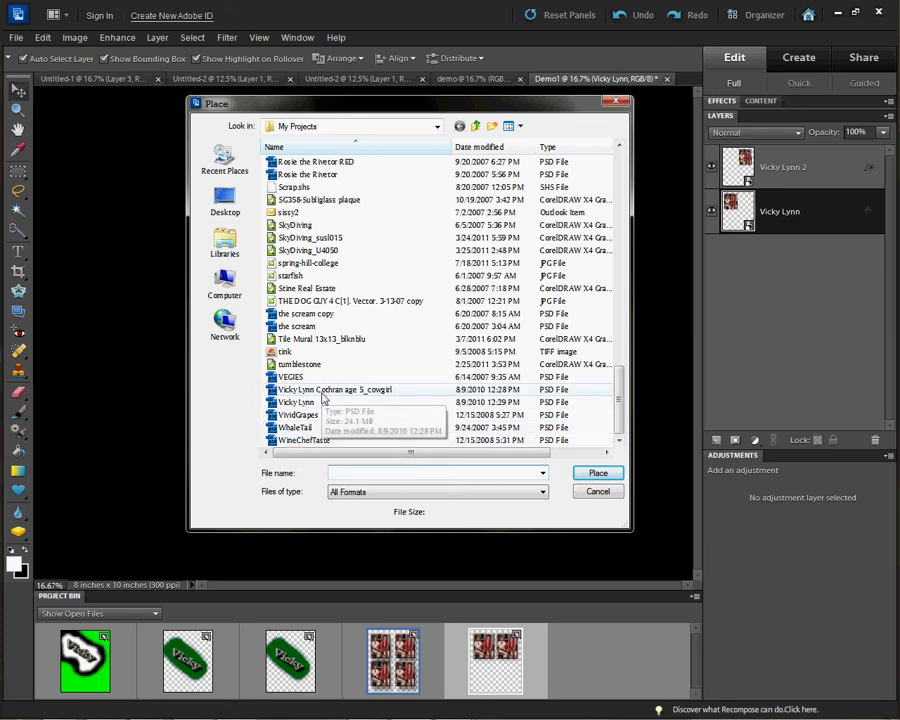
key(Escape)
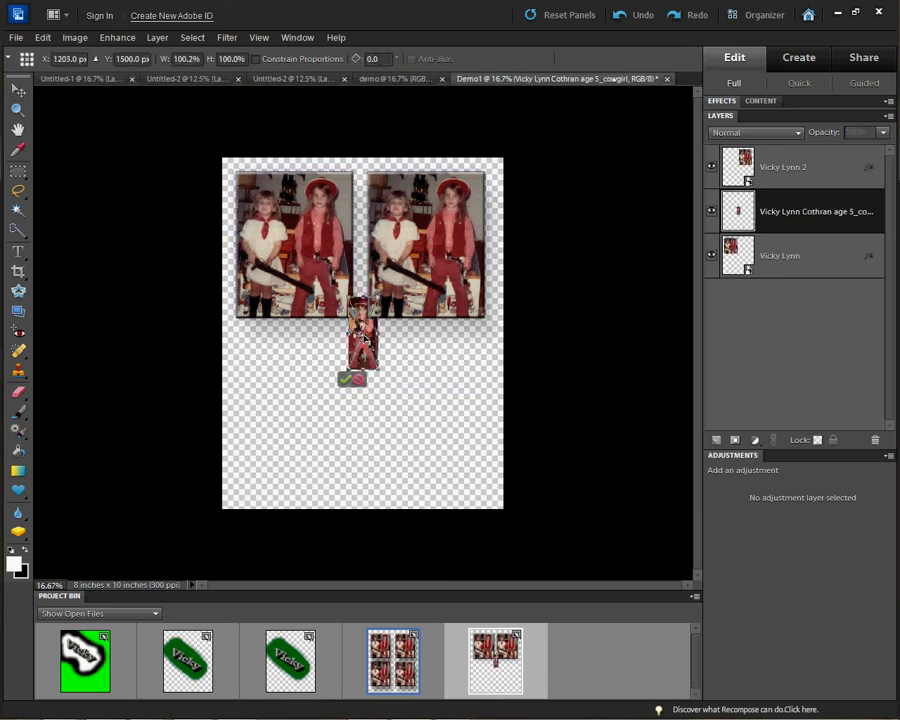
Move the cowgirl photo to the lower-left slot and scale it to about 354% by 230%.
drag(364, 340, 282, 430)
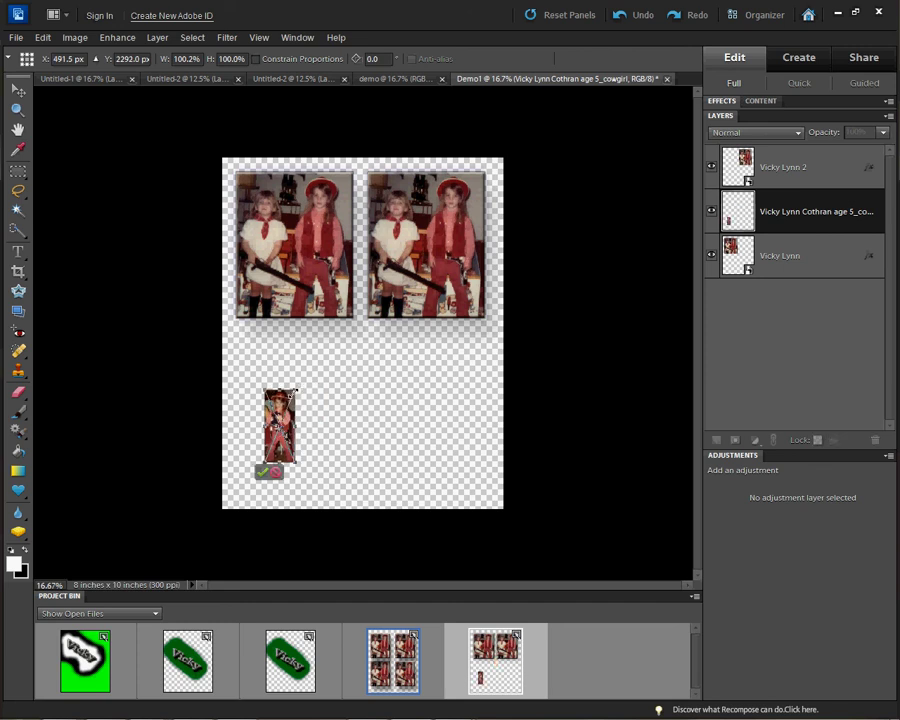
drag(298, 387, 359, 323)
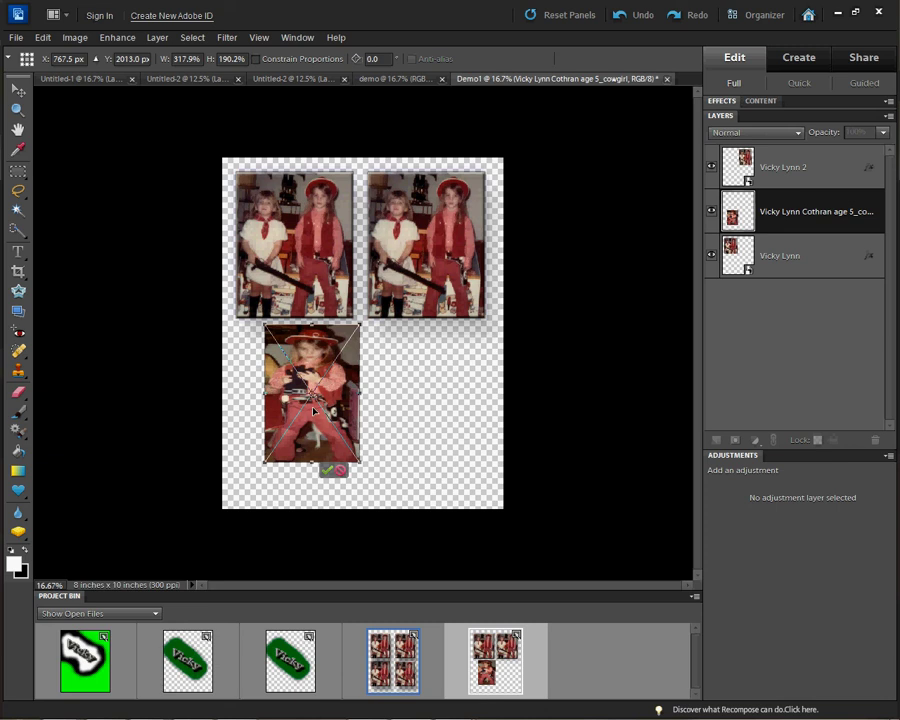
drag(262, 462, 247, 493)
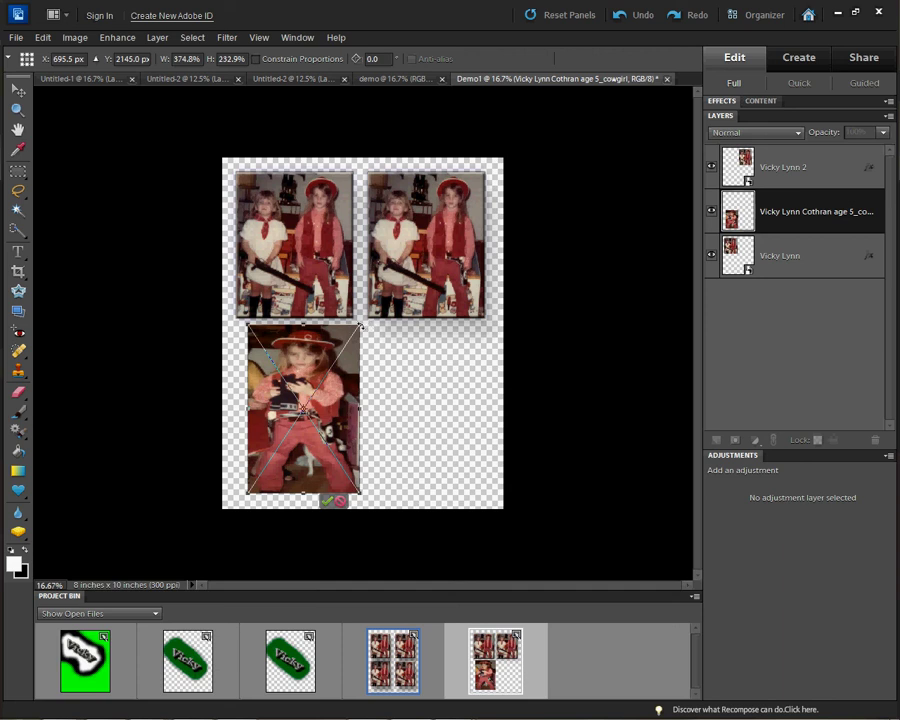
key(Return)
drag(360, 408, 295, 413)
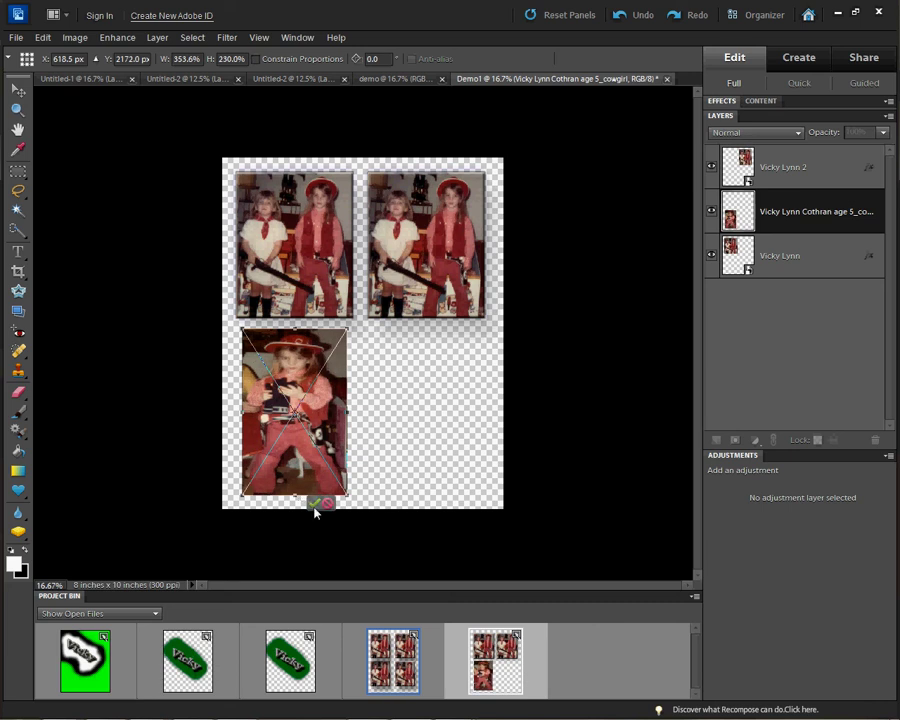
click(314, 505)
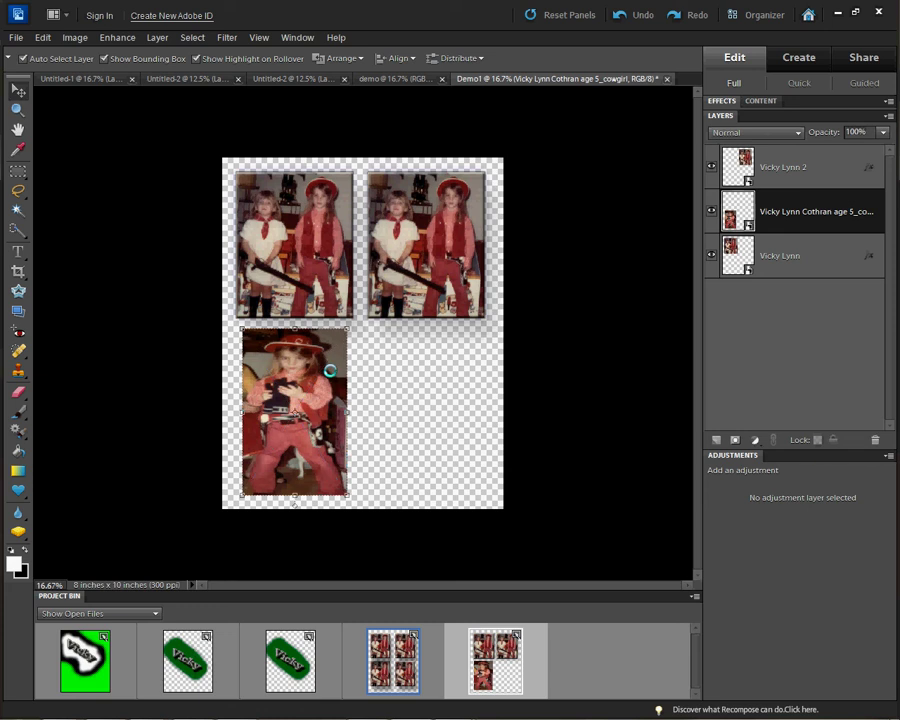
right_click(319, 384)
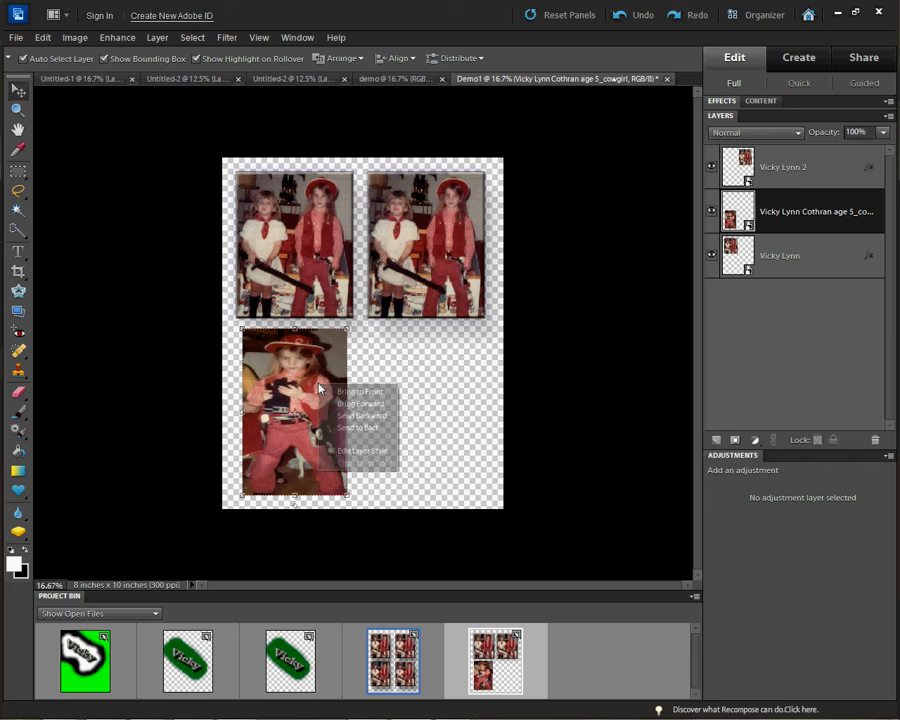
click(354, 451)
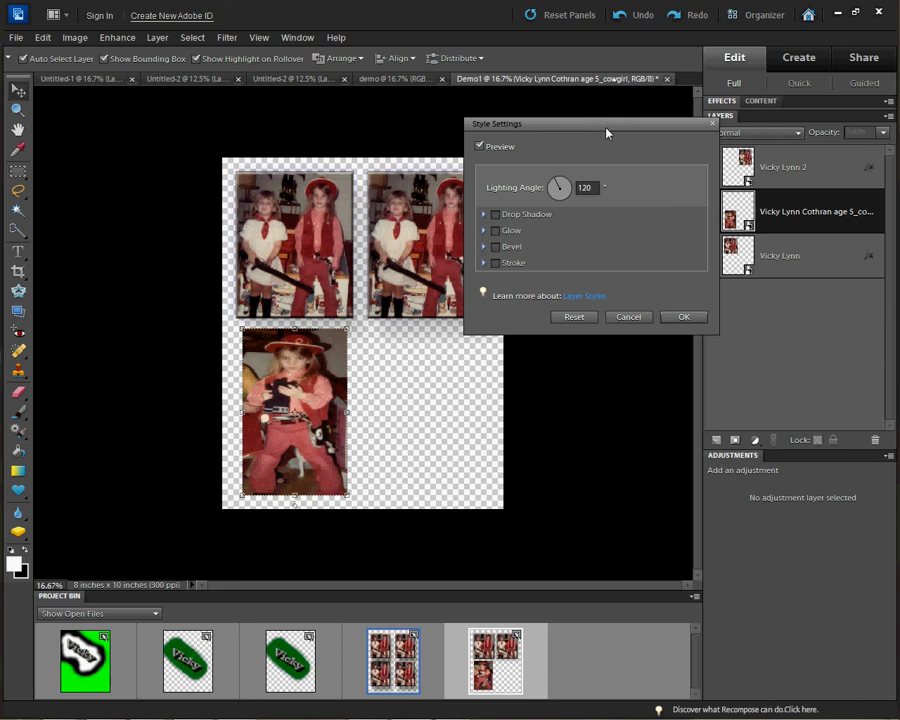
drag(607, 131, 606, 136)
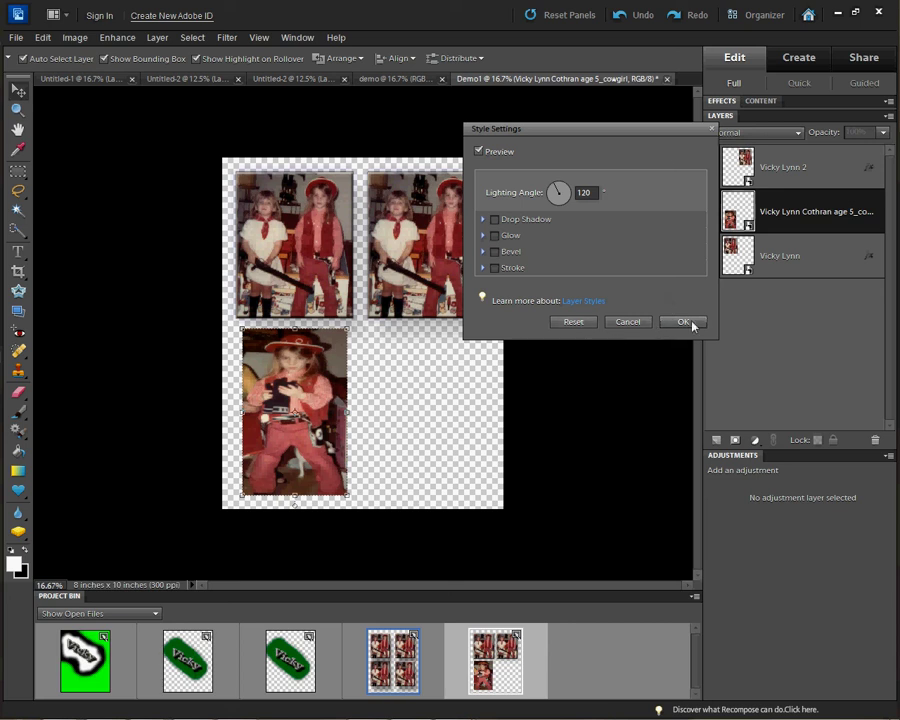
click(640, 322)
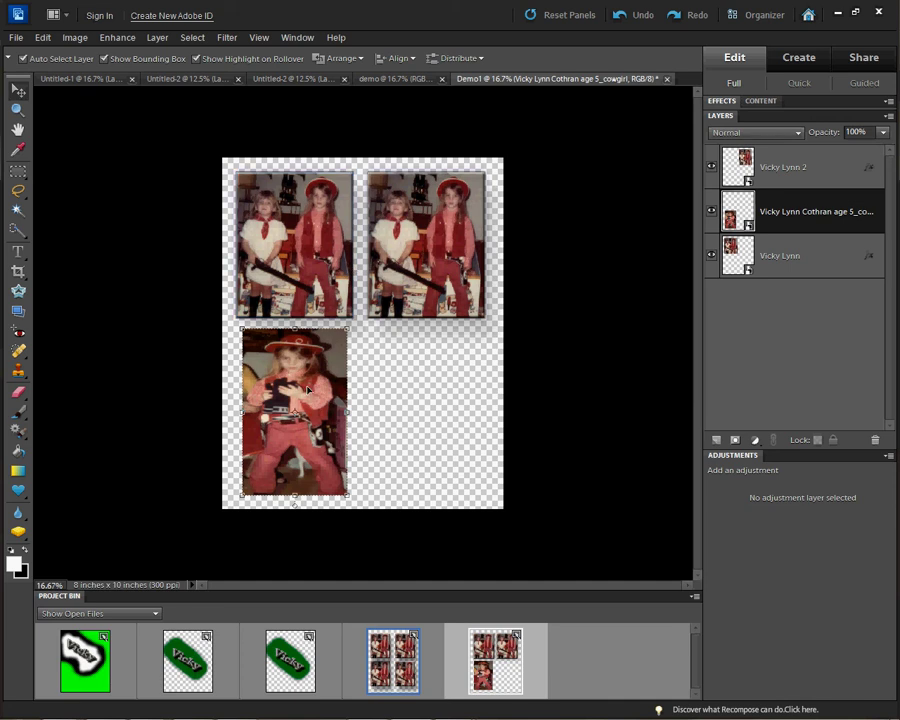
Duplicate the cowgirl layer with a ' 2' name suffix and drag it into the lower-right slot.
right_click(724, 208)
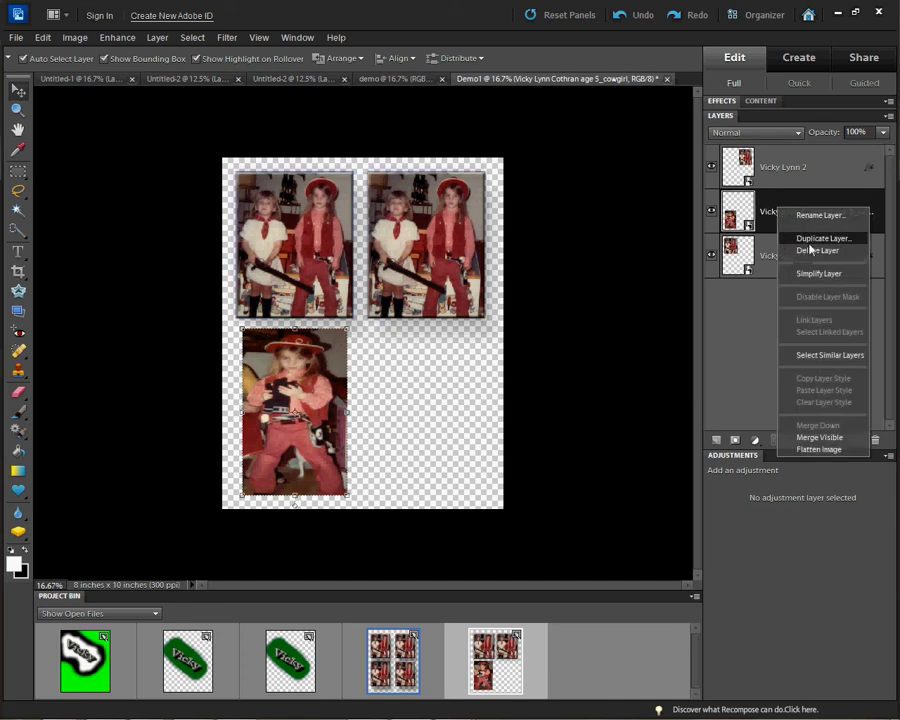
click(808, 243)
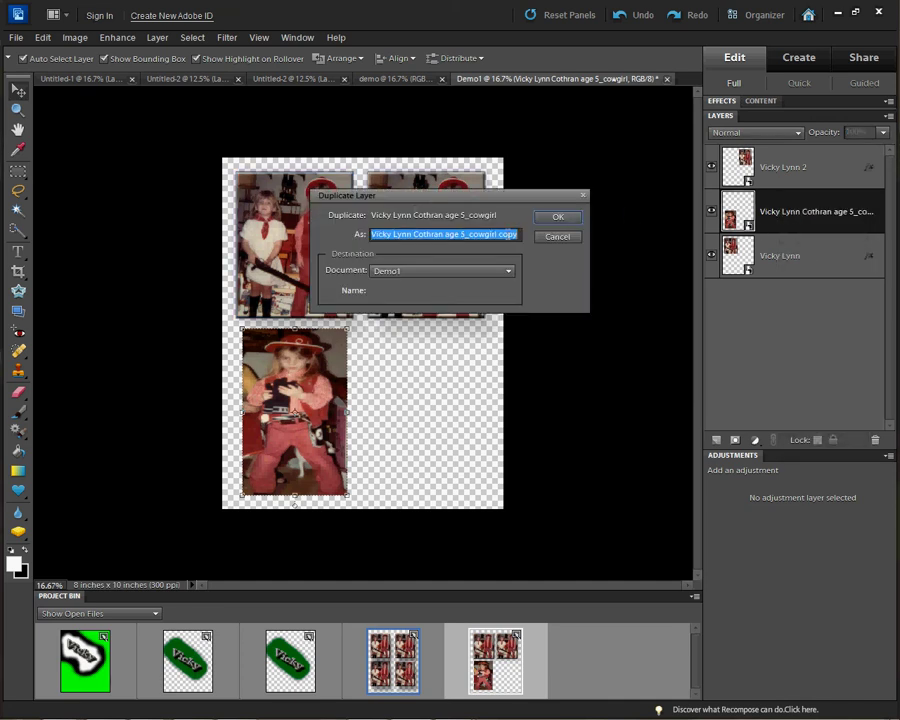
drag(517, 234, 499, 237)
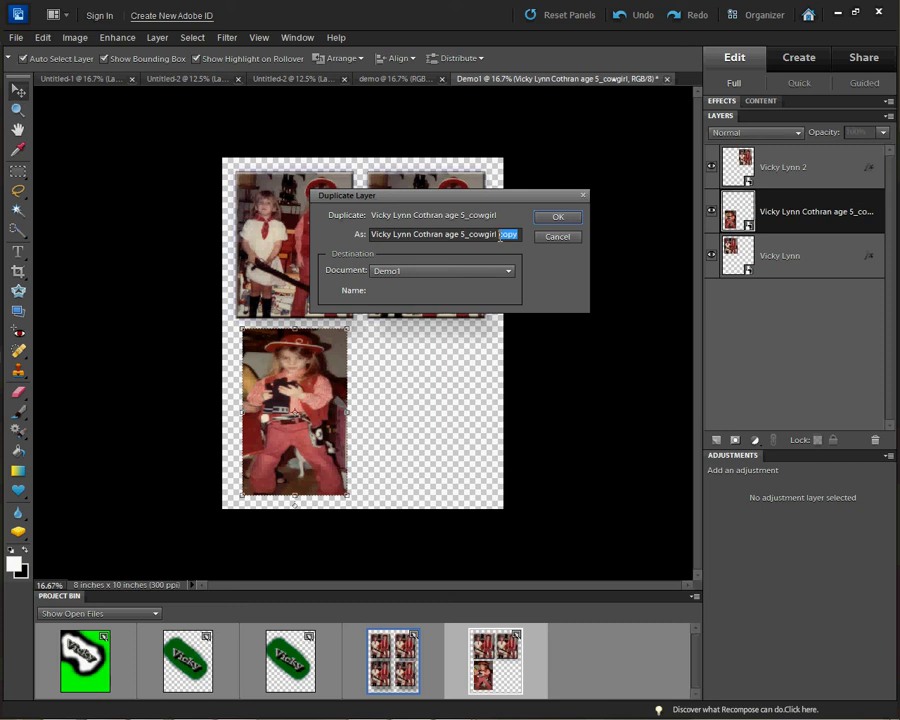
key(BackSpace)
text(2)
click(556, 217)
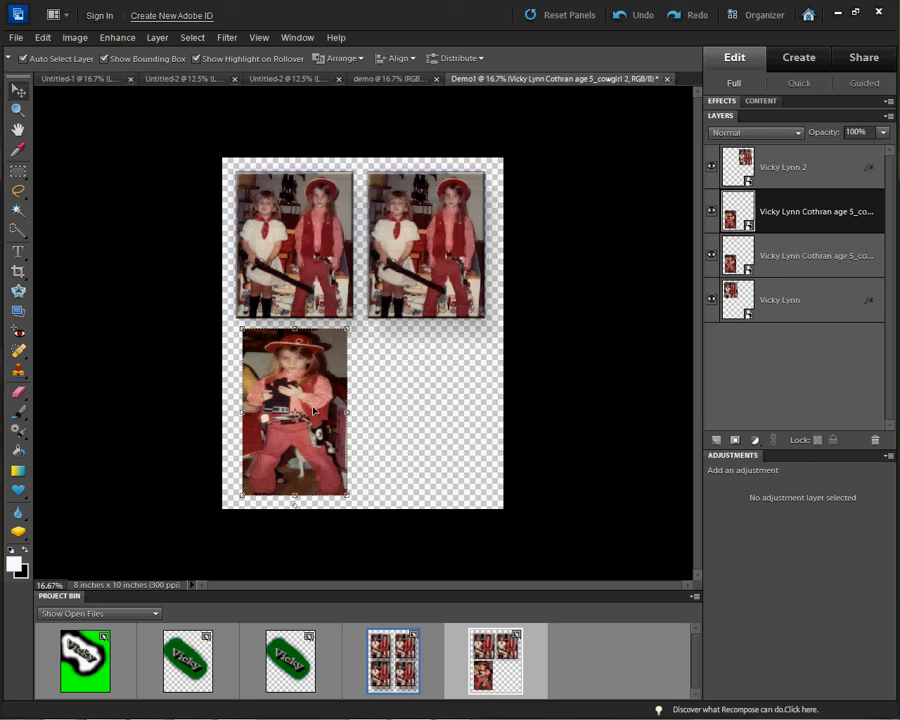
drag(312, 403, 446, 406)
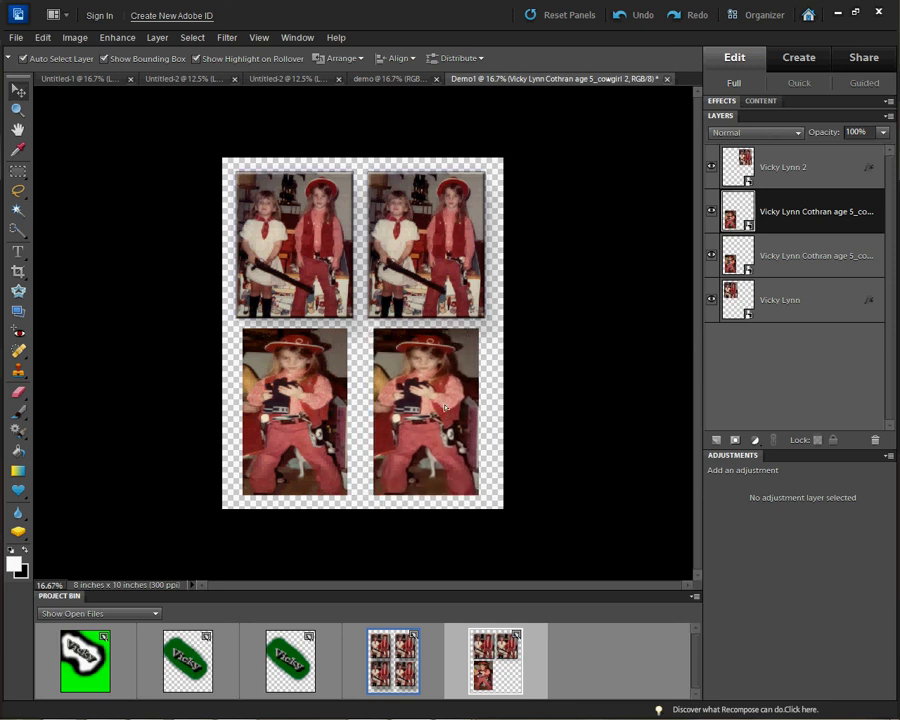